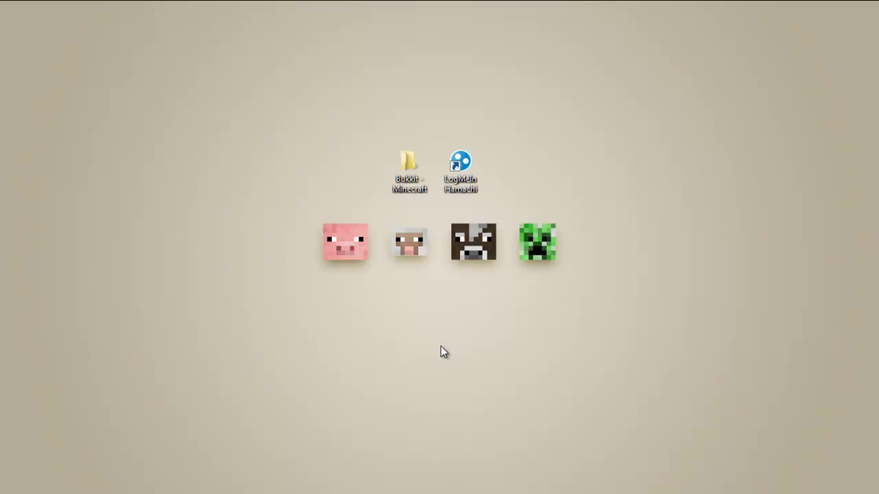
Select and deselect the Bukkit - Minecraft folder and Hamachi shortcut icons on the desktop.
{"action": "left_click_drag", "start_coordinate": [541, 119], "coordinate": [382, 224]}
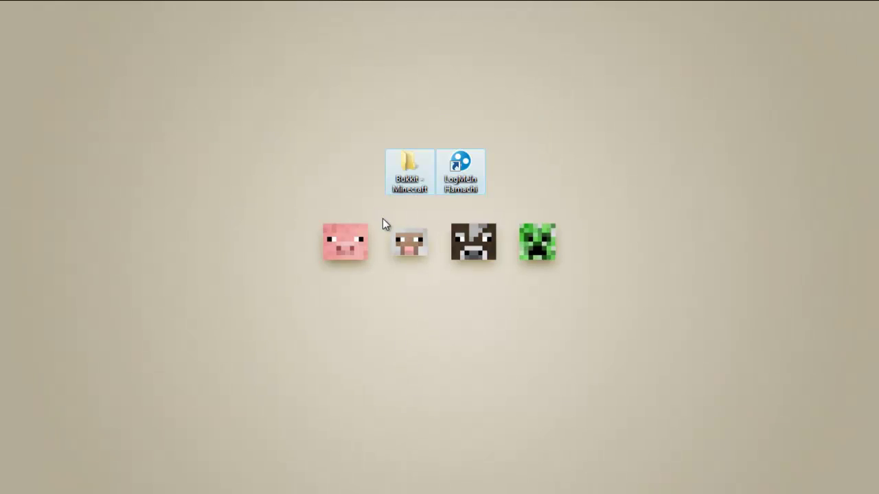
{"action": "left_click", "coordinate": [383, 219]}
{"action": "left_click_drag", "start_coordinate": [337, 76], "coordinate": [587, 283]}
{"action": "left_click", "coordinate": [620, 273]}
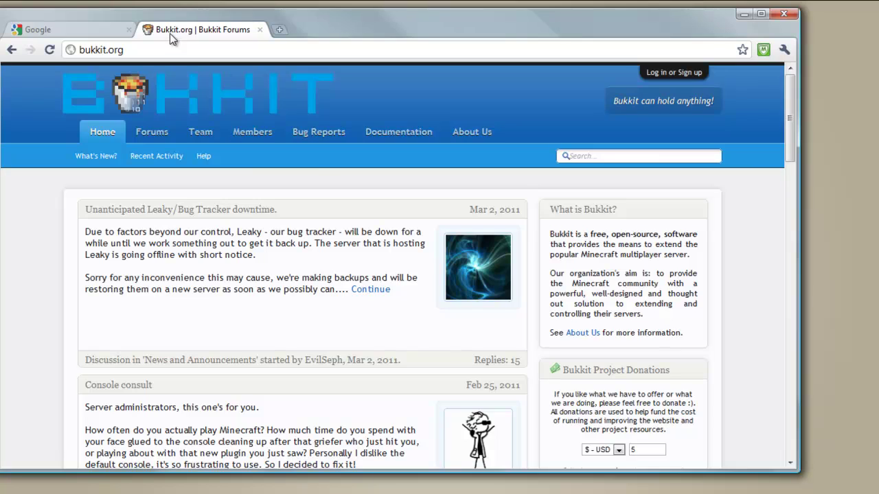
Search Google for 'hamachi' and open the LogMeIn Hamachi result.
{"action": "left_click", "coordinate": [114, 31]}
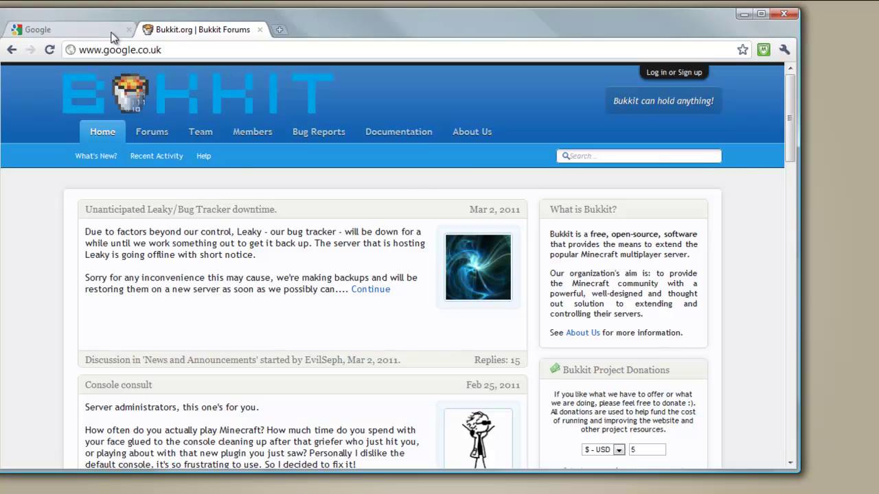
{"action": "left_click", "coordinate": [211, 250]}
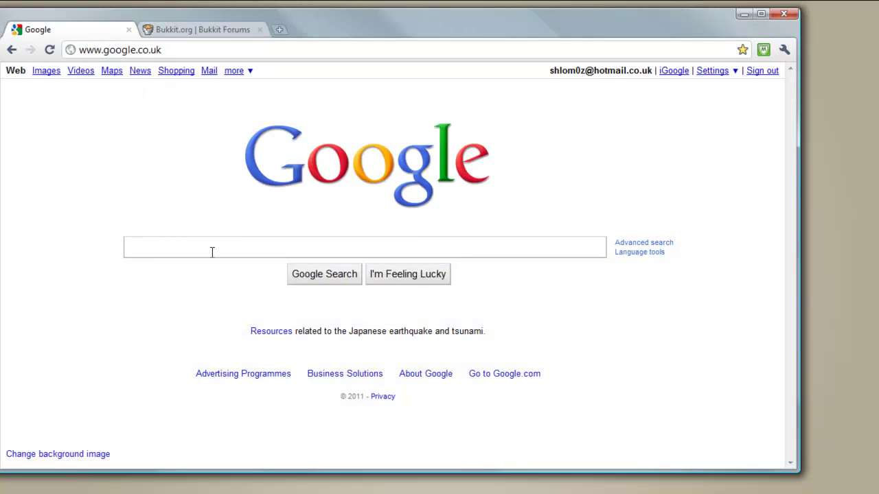
{"action": "type", "text": "han"}
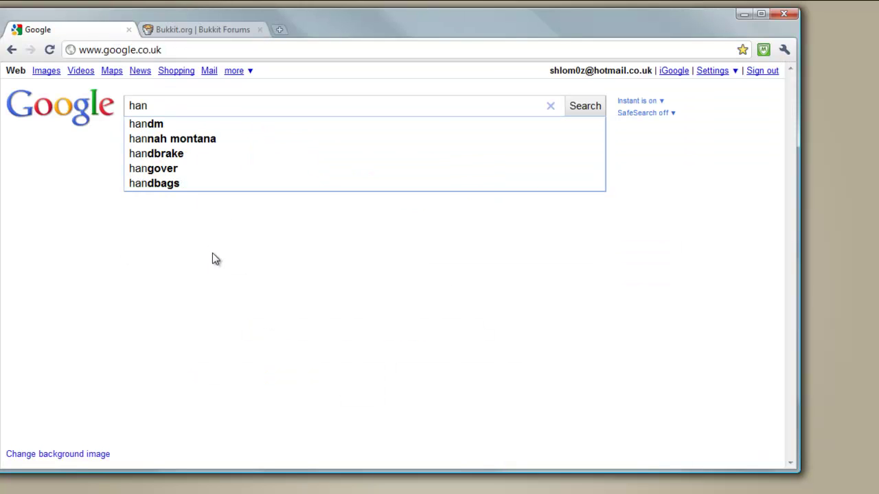
{"action": "key", "text": "BackSpace"}
{"action": "type", "text": "machie"}
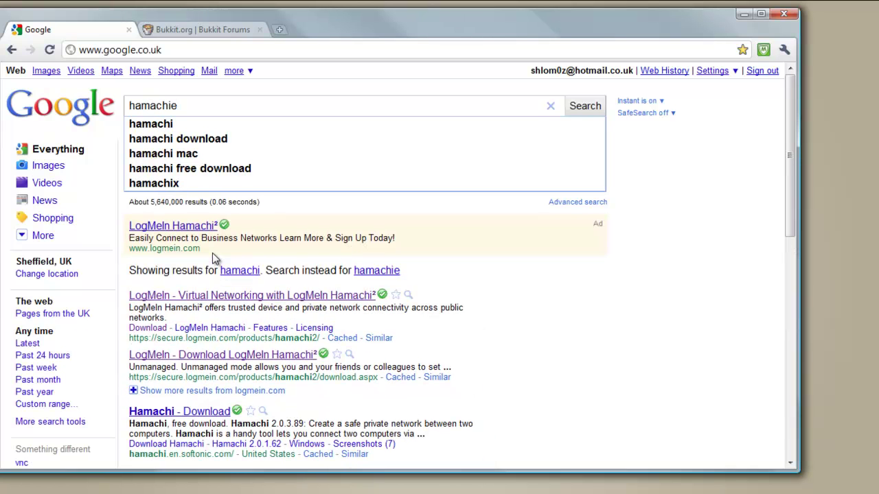
{"action": "key", "text": "BackSpace"}
{"action": "key", "text": "Return"}
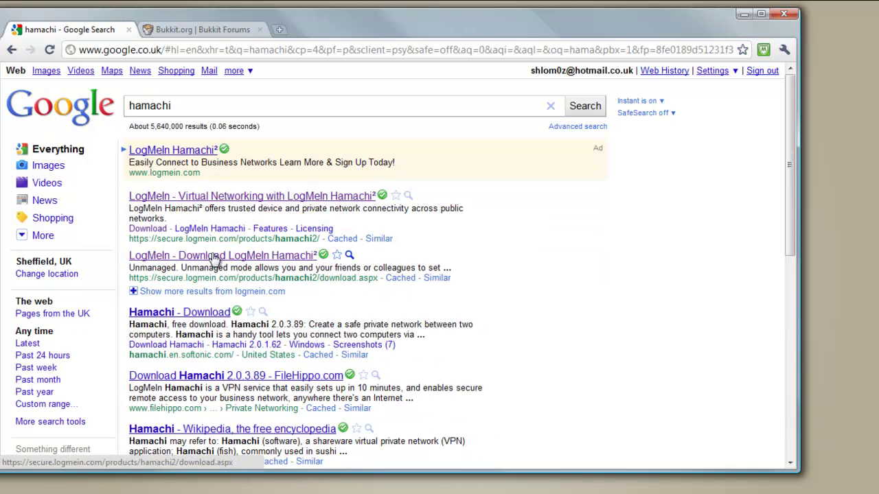
{"action": "left_click", "coordinate": [180, 197]}
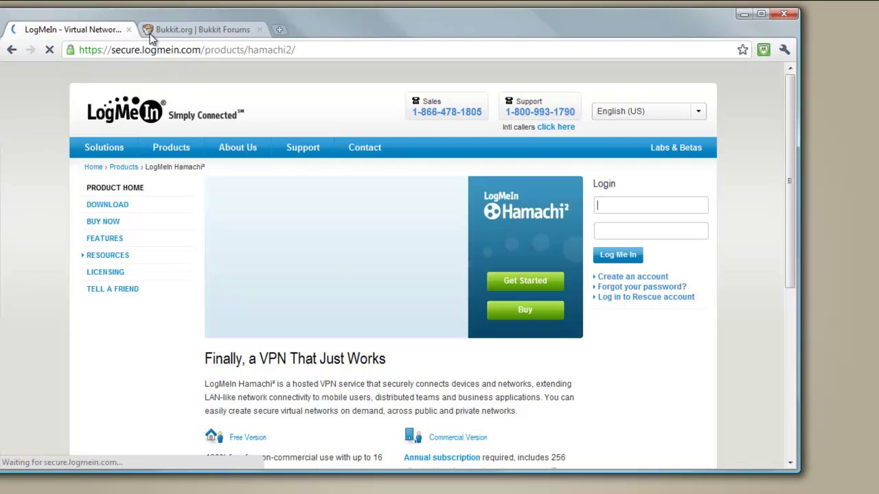
Go to the Hamachi download page and accept its Conditions of Use.
{"action": "left_click_drag", "start_coordinate": [143, 48], "coordinate": [204, 47]}
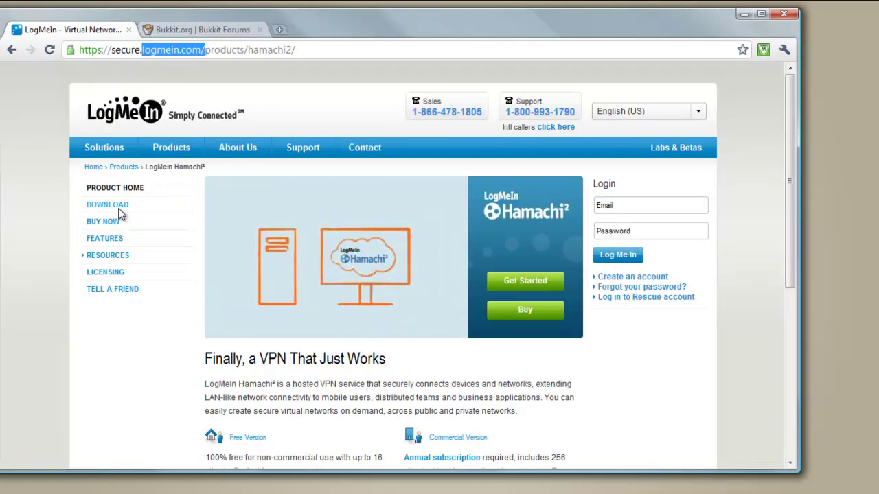
{"action": "left_click", "coordinate": [53, 246]}
{"action": "scroll", "coordinate": [412, 288], "scroll_direction": "down", "scroll_amount": 4}
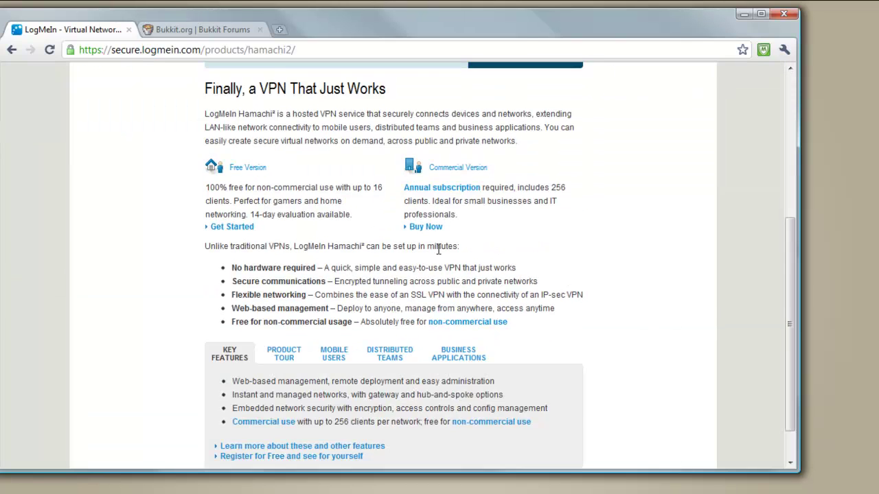
{"action": "scroll", "coordinate": [457, 233], "scroll_direction": "up", "scroll_amount": 4}
{"action": "scroll", "coordinate": [515, 227], "scroll_direction": "down", "scroll_amount": 2}
{"action": "left_click", "coordinate": [525, 145]}
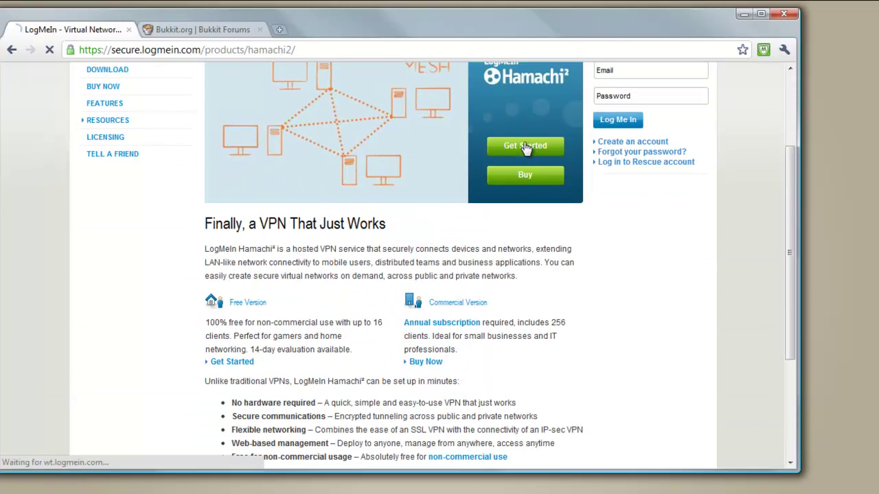
{"action": "scroll", "coordinate": [275, 357], "scroll_direction": "down", "scroll_amount": 1}
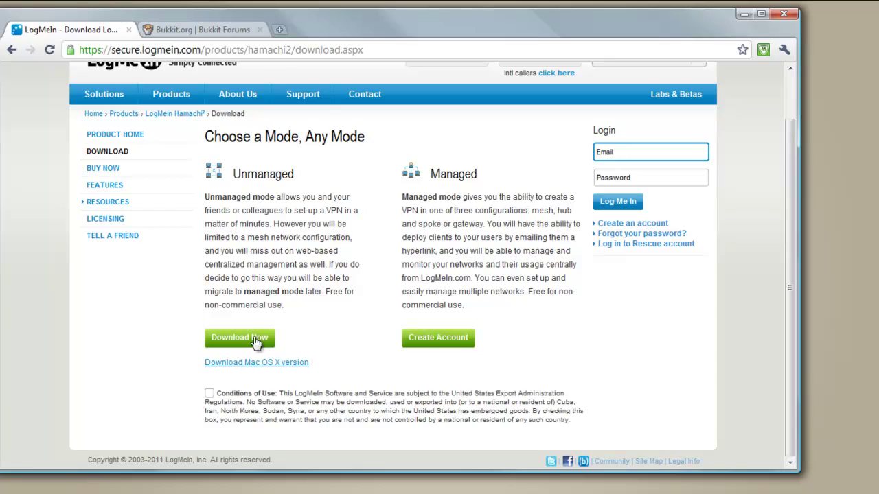
{"action": "left_click", "coordinate": [209, 394]}
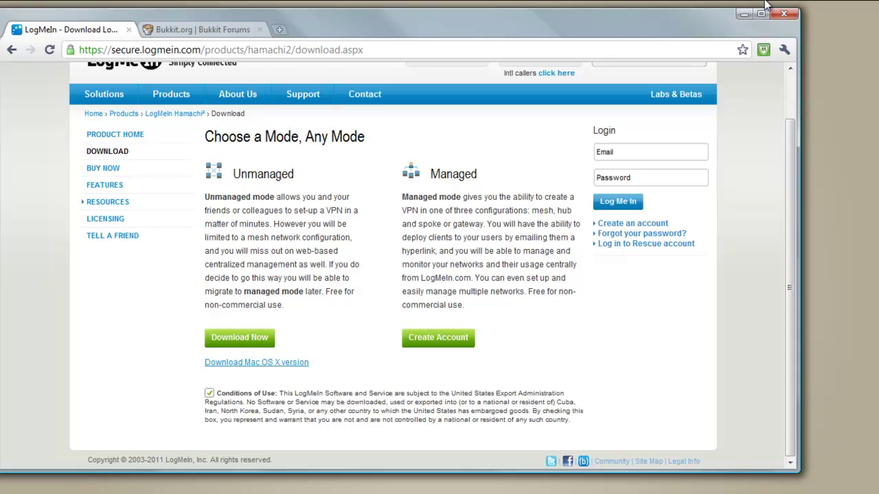
Minimize Chrome and delete the Thebritishminecraft network from Hamachi, confirming with Yes.
{"action": "left_click", "coordinate": [743, 15]}
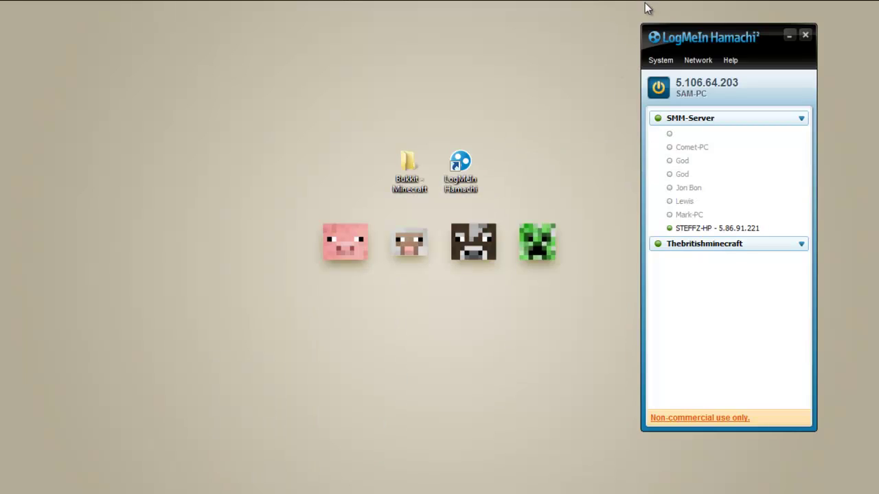
{"action": "left_click", "coordinate": [800, 119]}
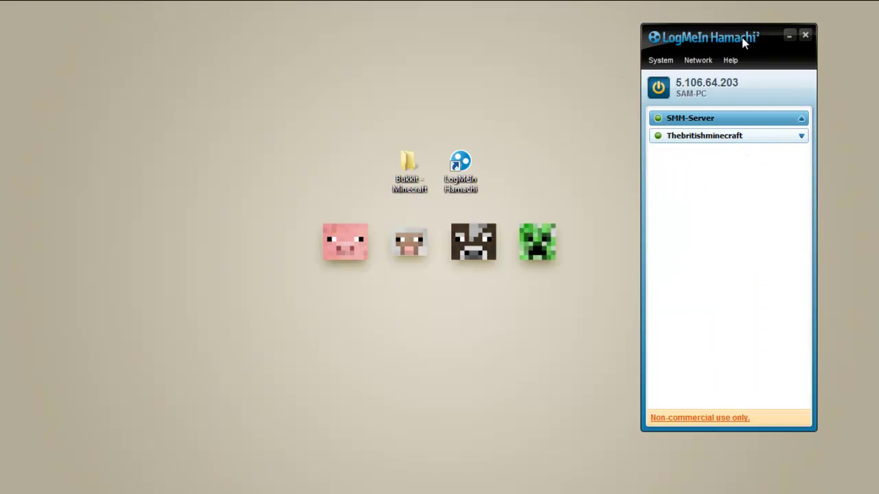
{"action": "left_click_drag", "start_coordinate": [716, 40], "coordinate": [625, 47]}
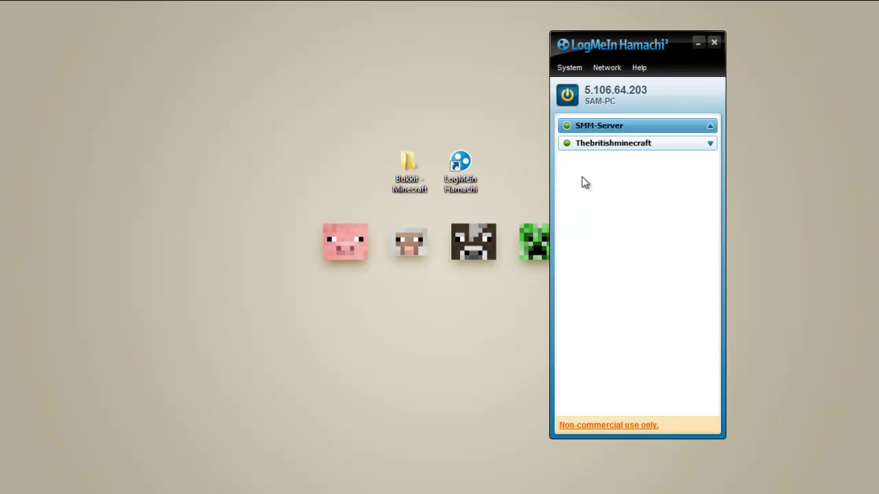
{"action": "right_click", "coordinate": [618, 144]}
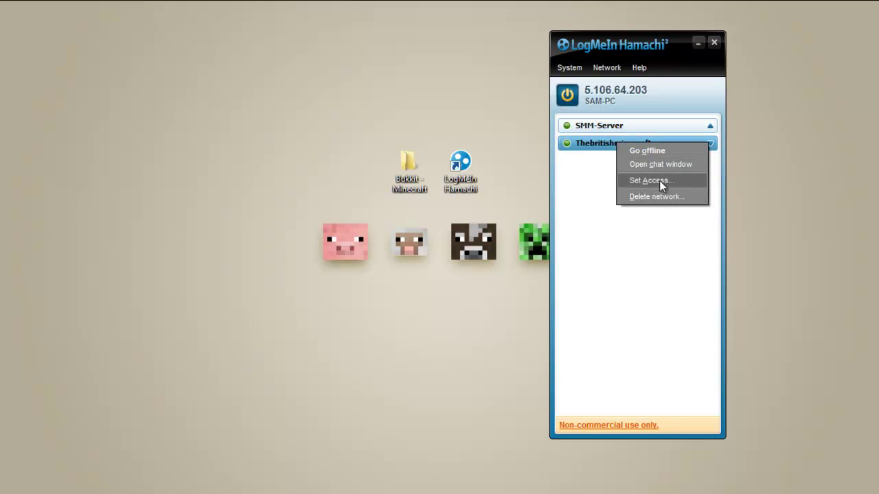
{"action": "left_click", "coordinate": [661, 197]}
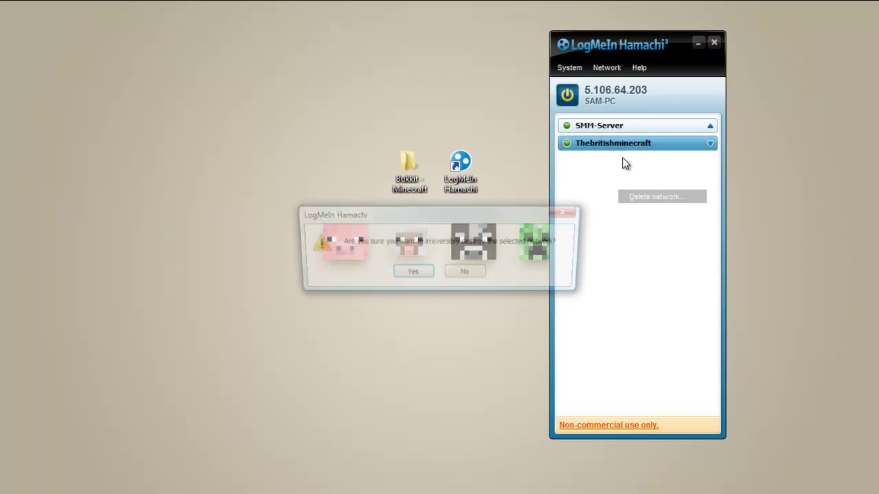
{"action": "left_click", "coordinate": [419, 273]}
Start a new network via Network > Create a new network.
{"action": "left_click", "coordinate": [711, 128]}
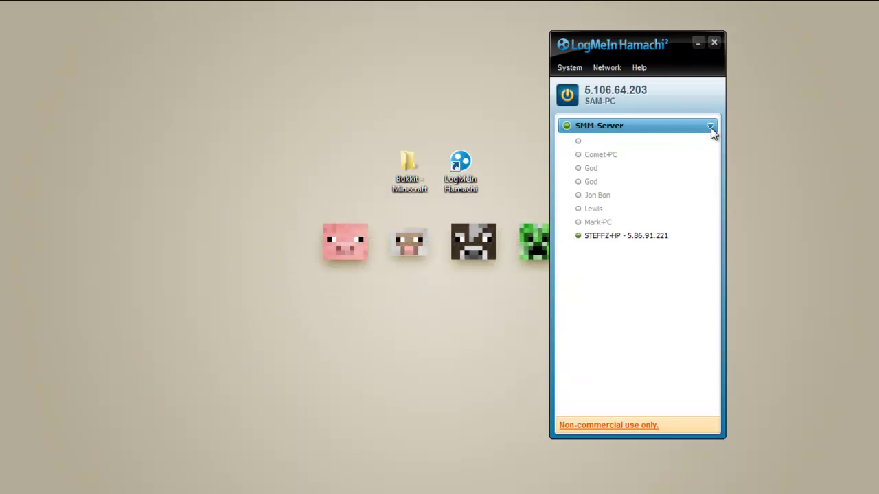
{"action": "left_click", "coordinate": [711, 128]}
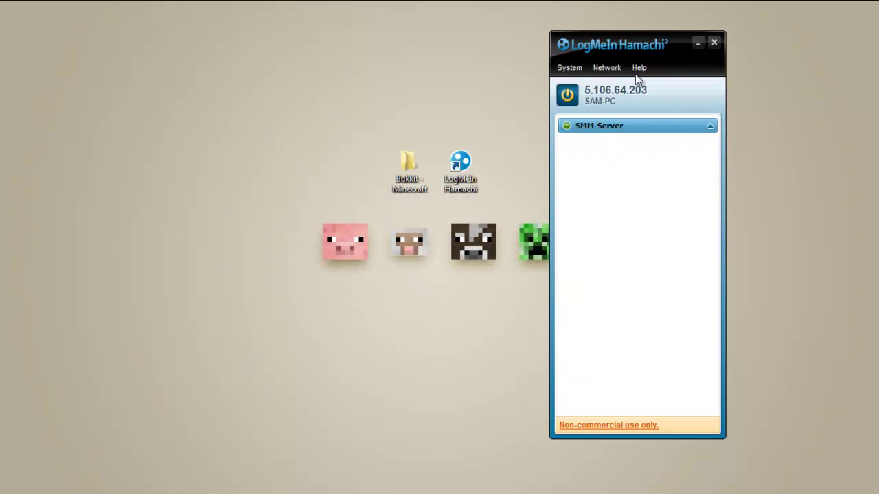
{"action": "left_click", "coordinate": [605, 69]}
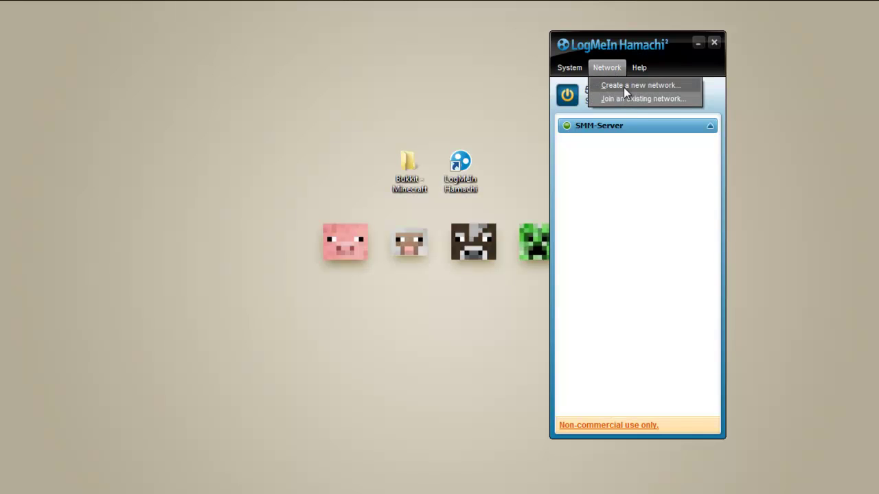
{"action": "left_click", "coordinate": [619, 86]}
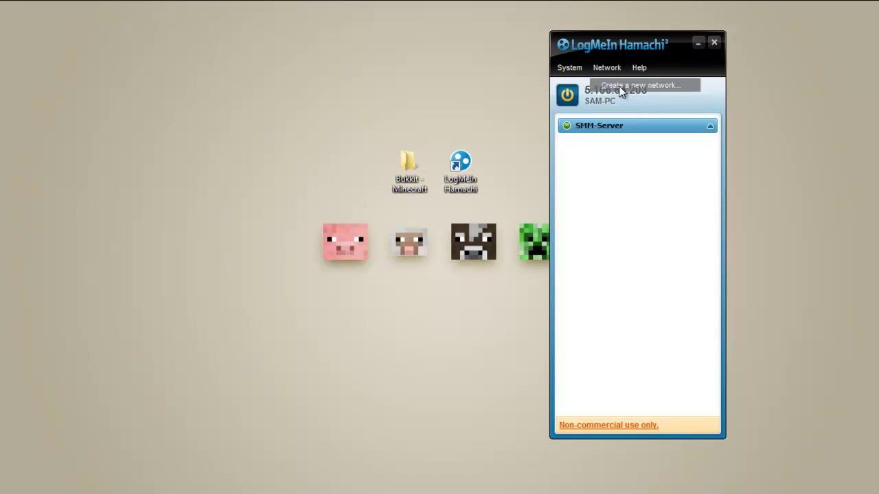
Create the thebritishminecraft network, entering a network password.
{"action": "left_click_drag", "start_coordinate": [382, 133], "coordinate": [287, 98]}
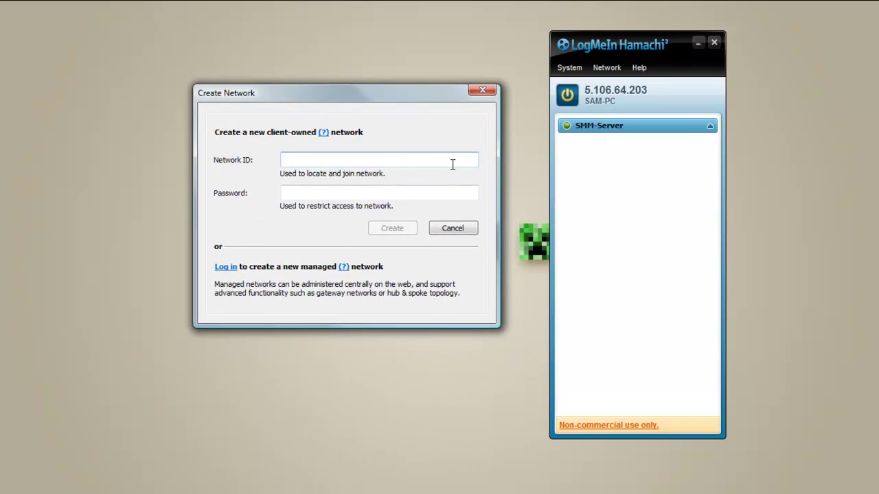
{"action": "type", "text": "thebritishminecraft"}
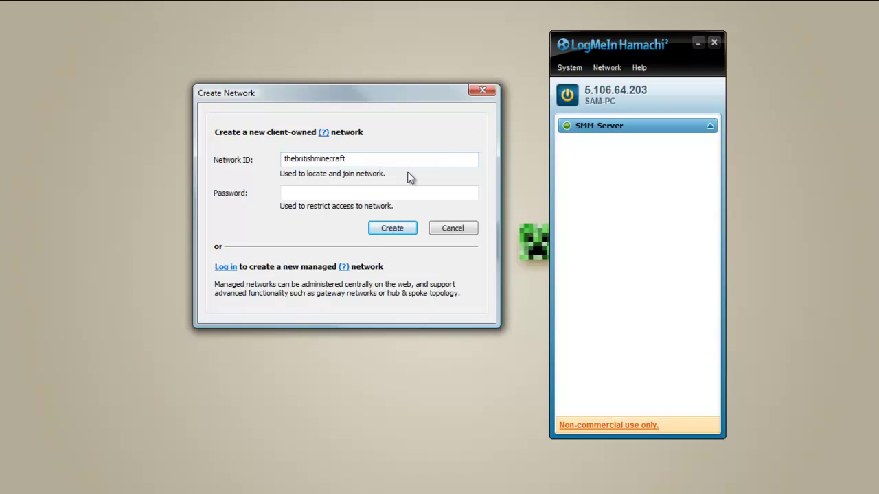
{"action": "left_click", "coordinate": [384, 188]}
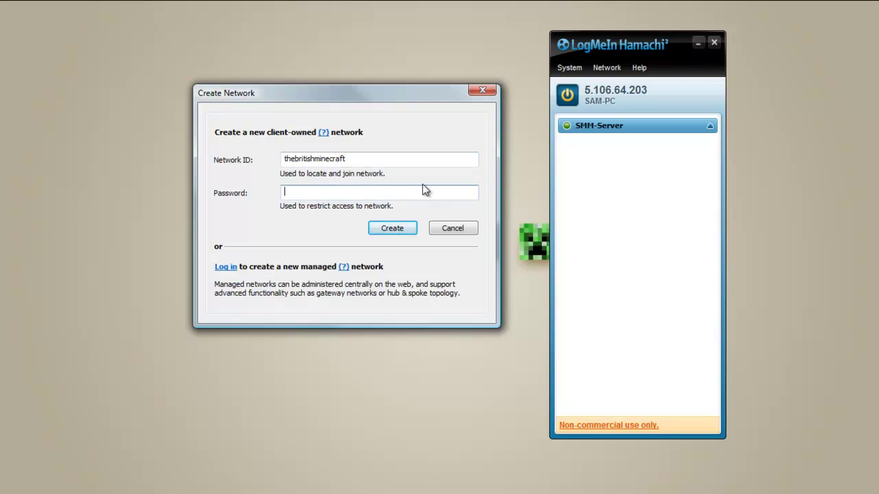
{"action": "type", "text": "12345"}
{"action": "left_click", "coordinate": [393, 229]}
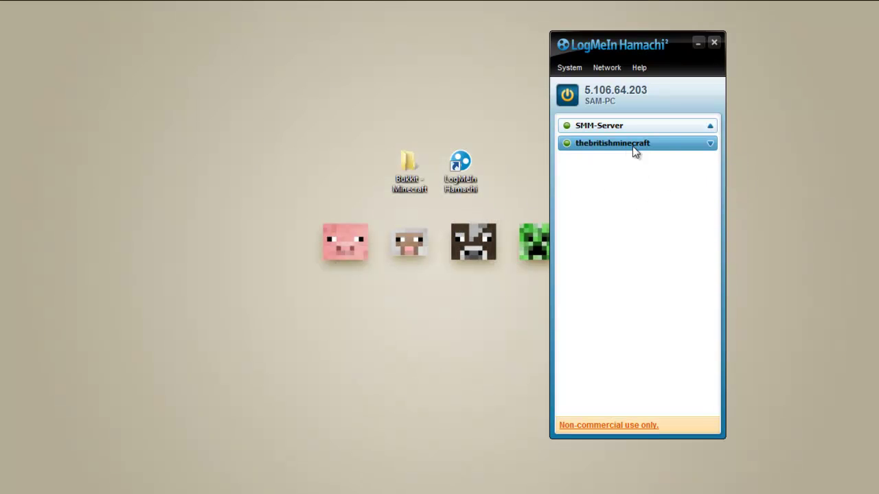
Move Hamachi aside, open and dismiss the Join network dialog, then select thebritishminecraft.
{"action": "left_click_drag", "start_coordinate": [580, 43], "coordinate": [733, 30]}
{"action": "left_click", "coordinate": [757, 52]}
{"action": "left_click", "coordinate": [768, 86]}
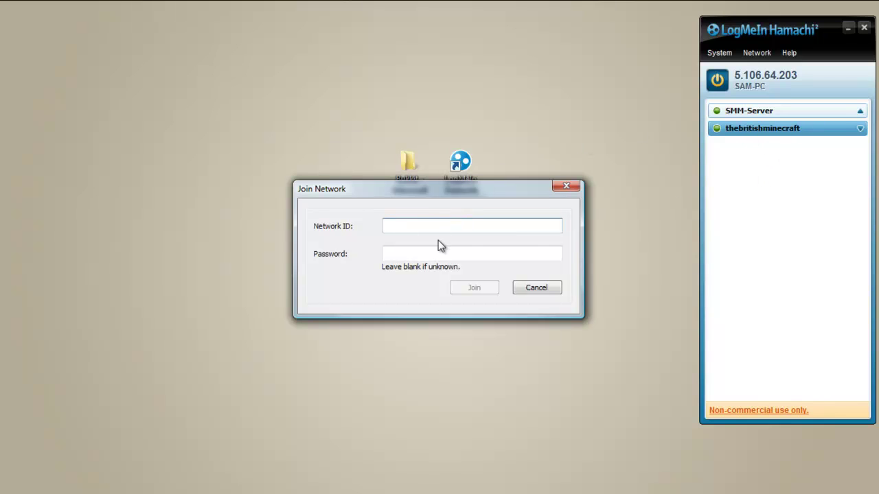
{"action": "left_click", "coordinate": [566, 185]}
{"action": "left_click", "coordinate": [860, 112]}
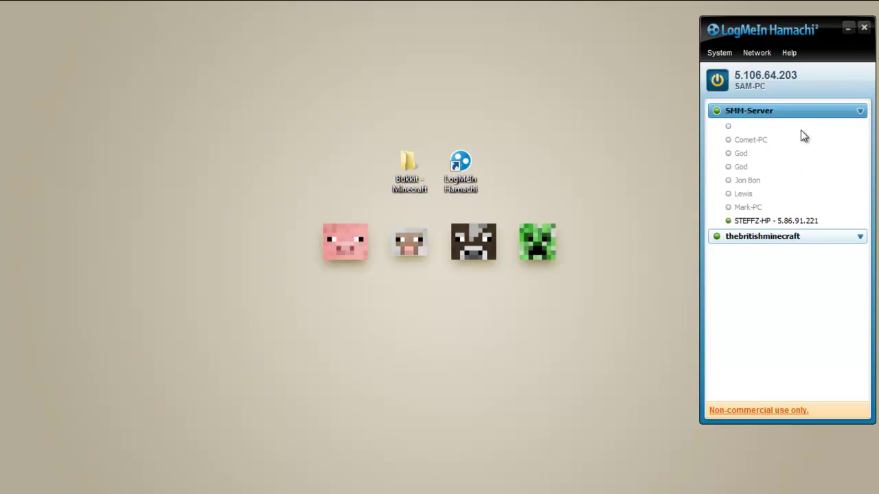
{"action": "left_click", "coordinate": [861, 113]}
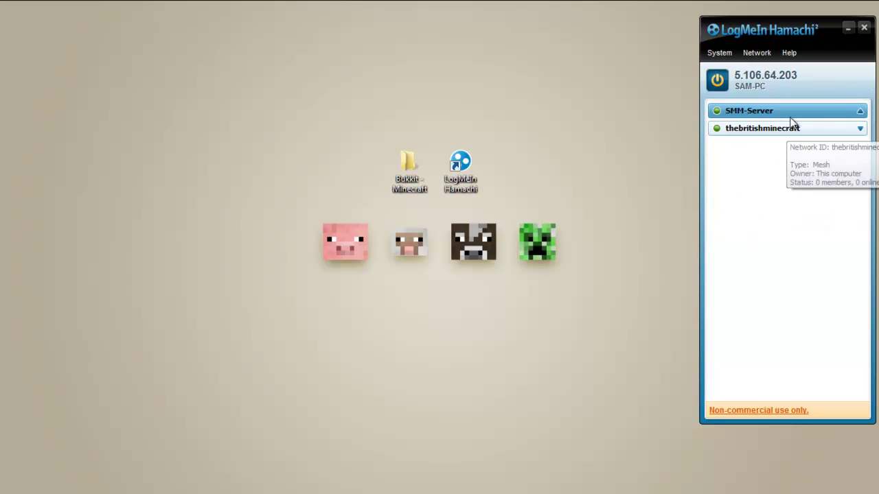
{"action": "left_click", "coordinate": [859, 130]}
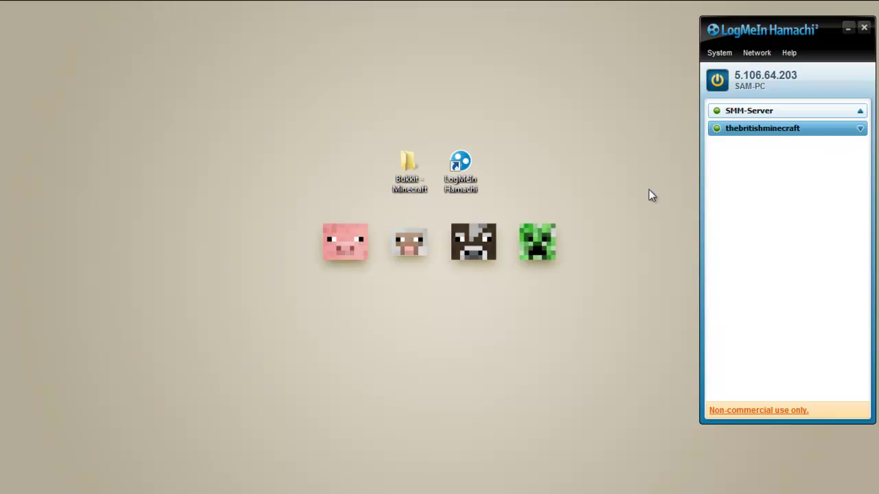
Close Hamachi, restore Chrome and go back to the Google home page.
{"action": "left_click", "coordinate": [864, 30]}
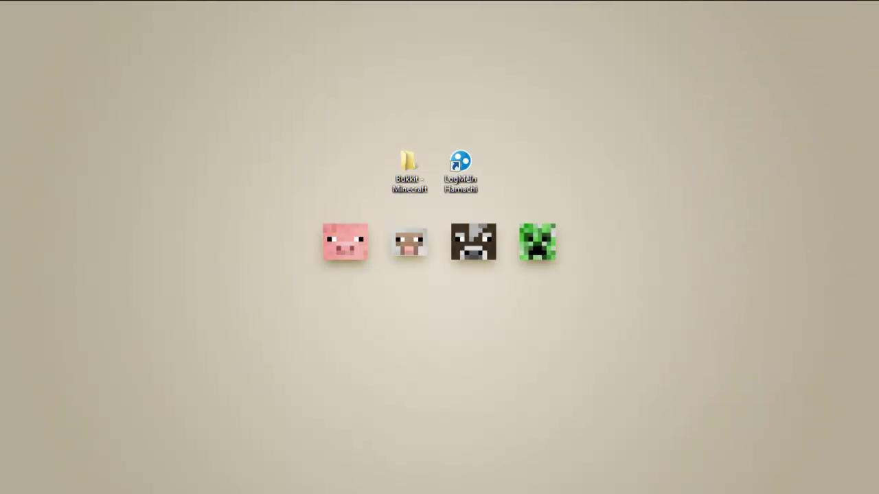
{"action": "left_click", "coordinate": [441, 418]}
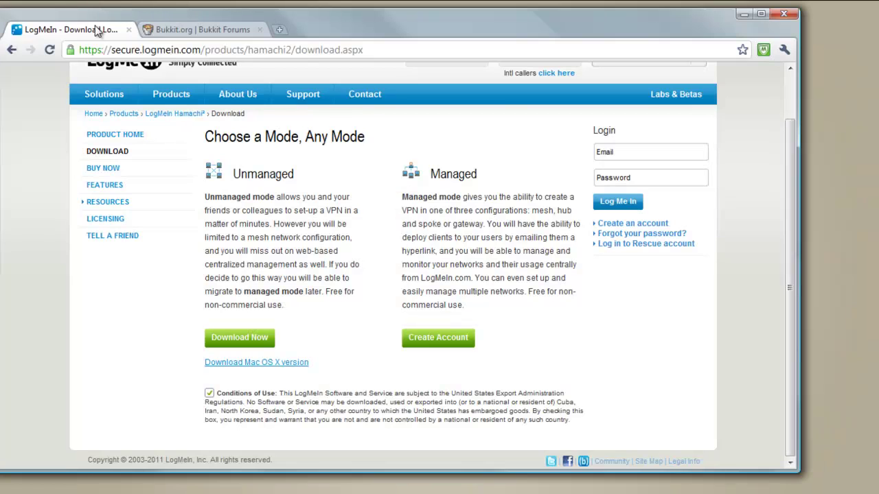
{"action": "left_click", "coordinate": [12, 50]}
{"action": "left_click", "coordinate": [11, 50]}
{"action": "left_click", "coordinate": [12, 50]}
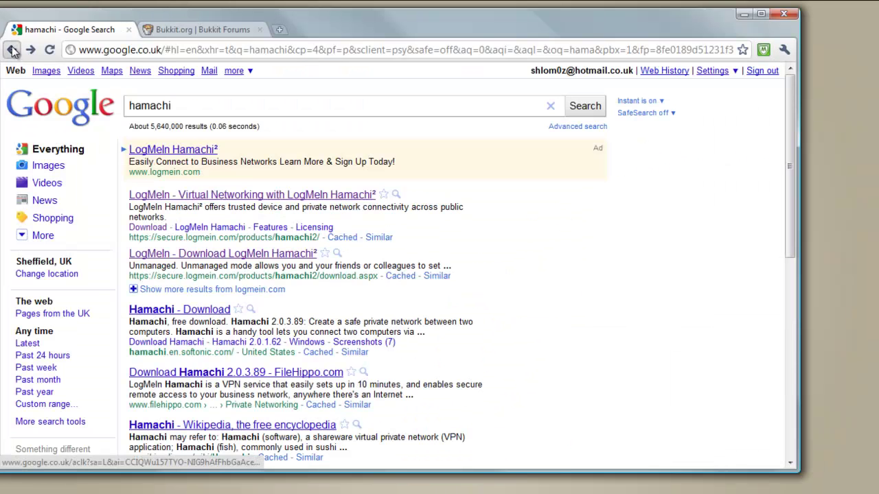
{"action": "left_click", "coordinate": [11, 50]}
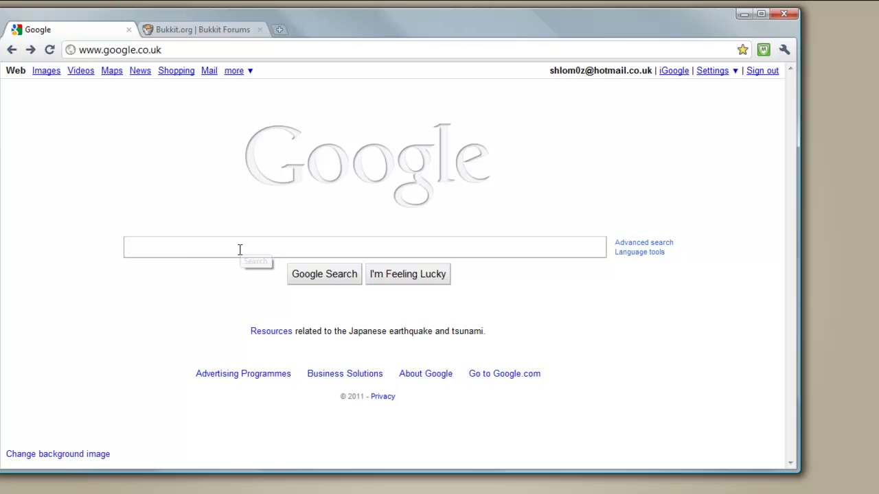
Search notepad++ and open the 5.8.7 release page, discarding the installer download.
{"action": "type", "text": "note"}
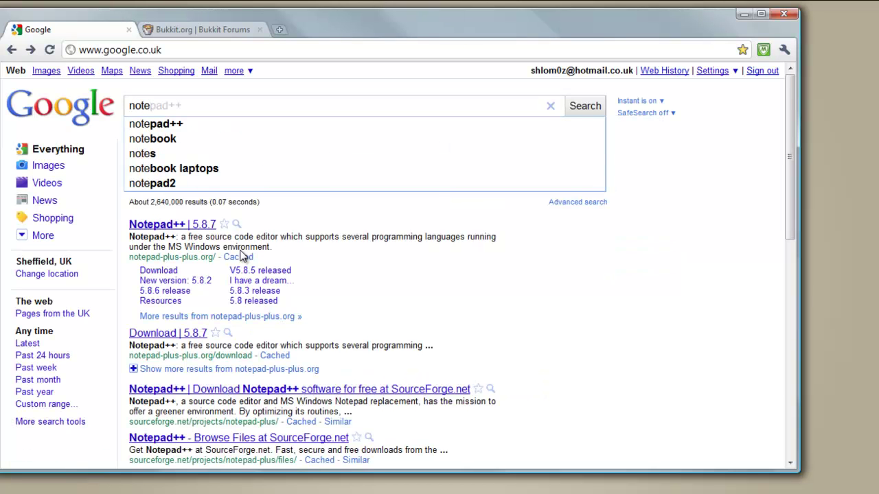
{"action": "left_click", "coordinate": [259, 123]}
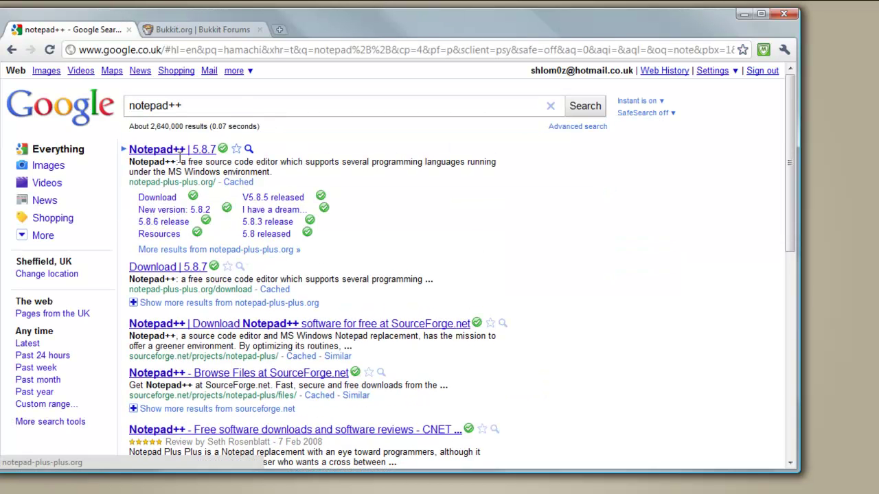
{"action": "left_click", "coordinate": [182, 150]}
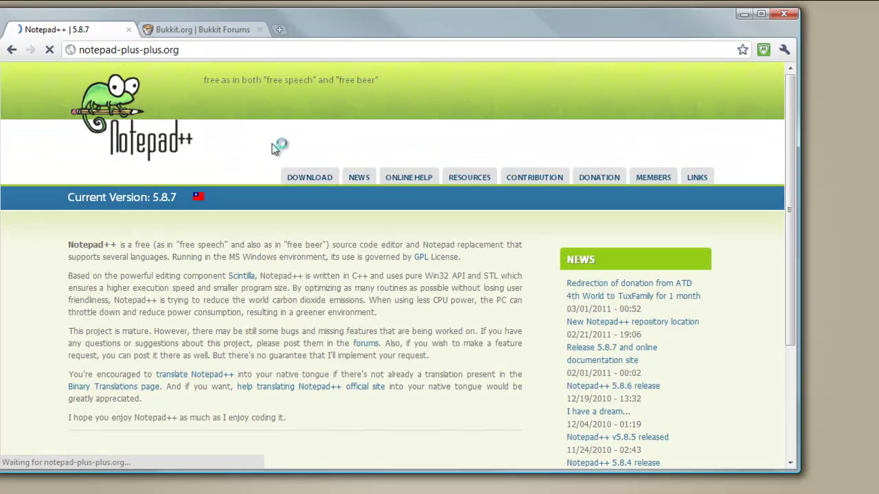
{"action": "left_click", "coordinate": [313, 180]}
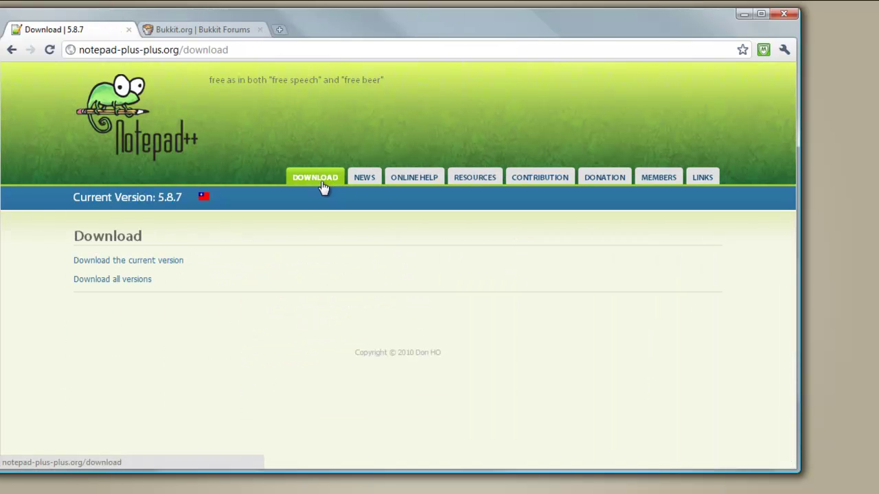
{"action": "left_click", "coordinate": [131, 267]}
{"action": "left_click", "coordinate": [138, 287]}
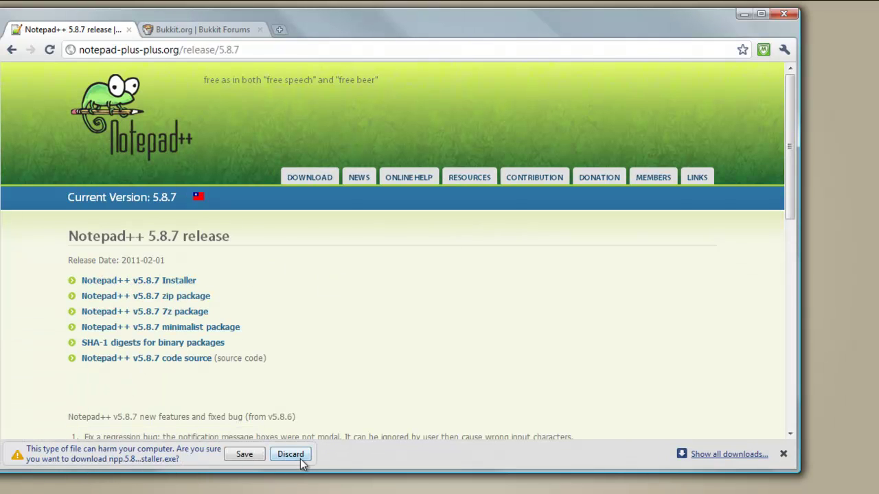
{"action": "left_click", "coordinate": [290, 454]}
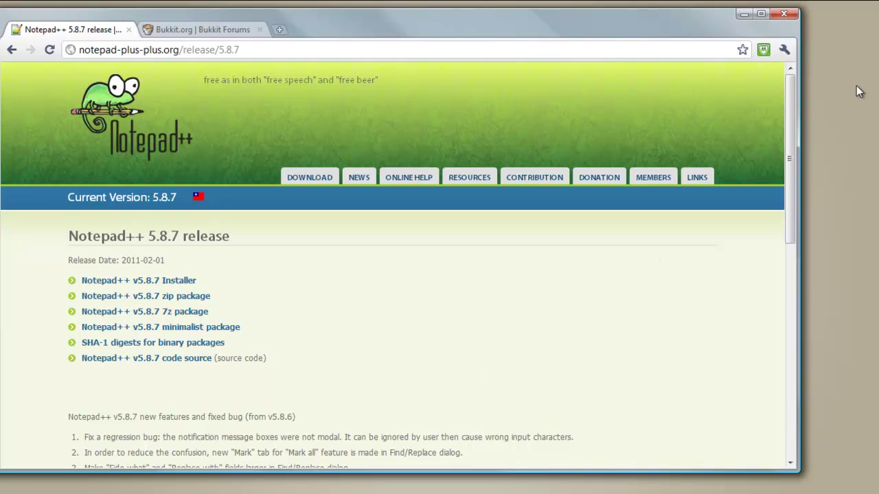
Browse the Bukkit.org Forums to Plugin Releases, then close that tab.
{"action": "left_click", "coordinate": [180, 33]}
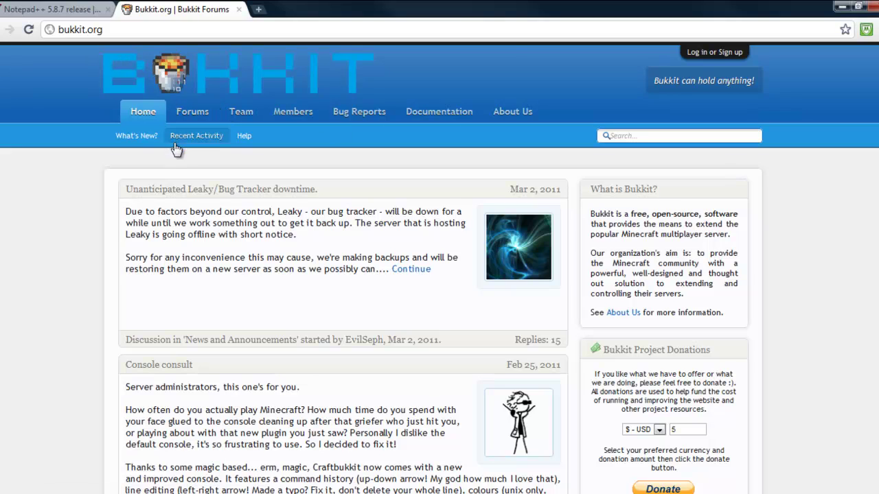
{"action": "left_click", "coordinate": [193, 122]}
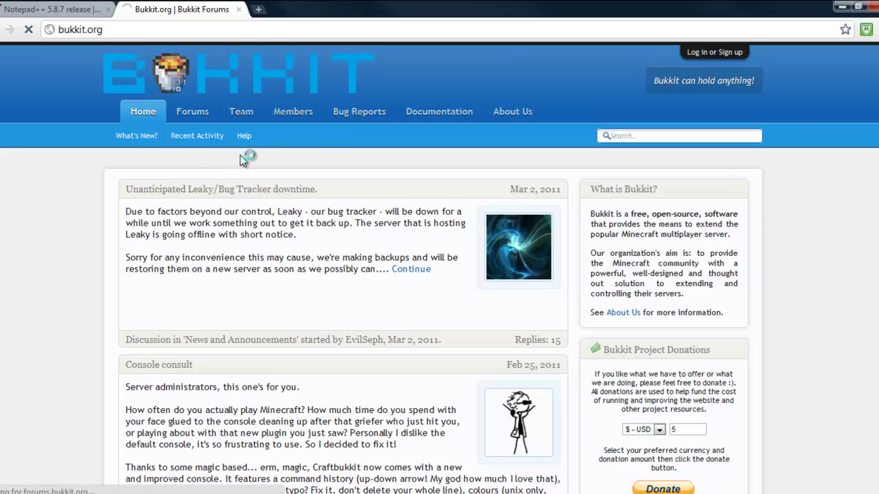
{"action": "scroll", "coordinate": [271, 229], "scroll_direction": "down", "scroll_amount": 3}
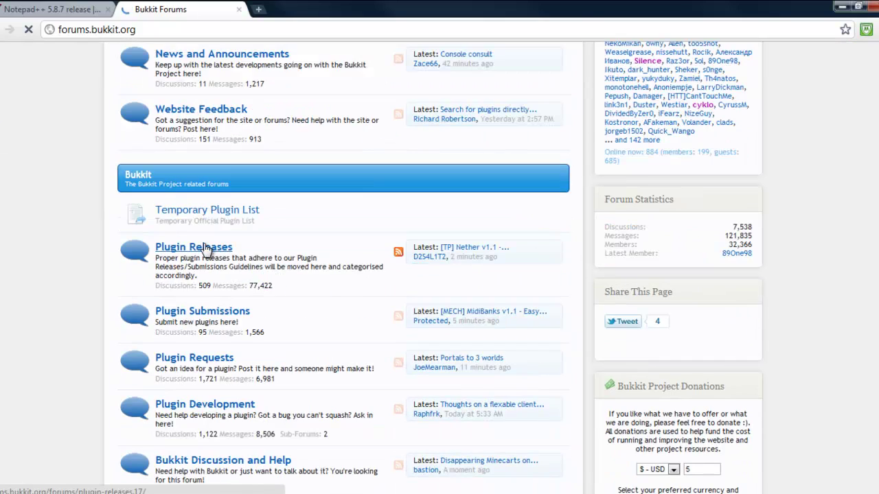
{"action": "left_click", "coordinate": [157, 247]}
{"action": "scroll", "coordinate": [444, 243], "scroll_direction": "down", "scroll_amount": 8}
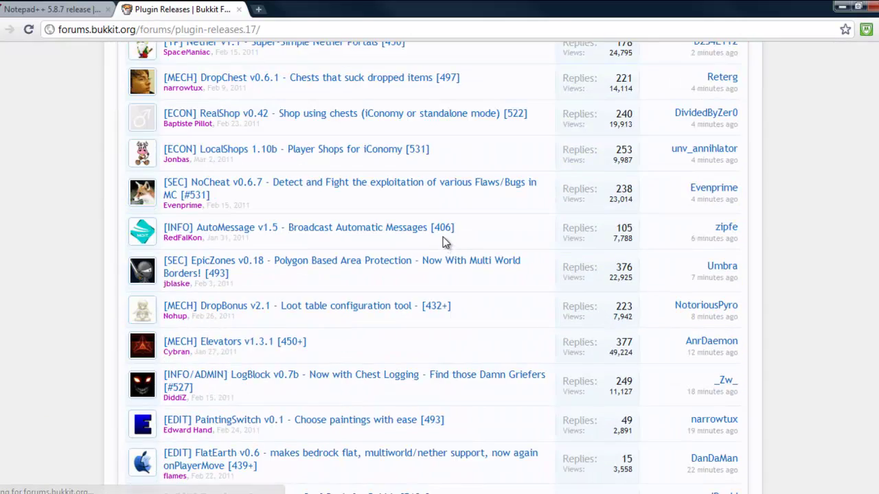
{"action": "scroll", "coordinate": [434, 226], "scroll_direction": "up", "scroll_amount": 8}
{"action": "left_click", "coordinate": [238, 9]}
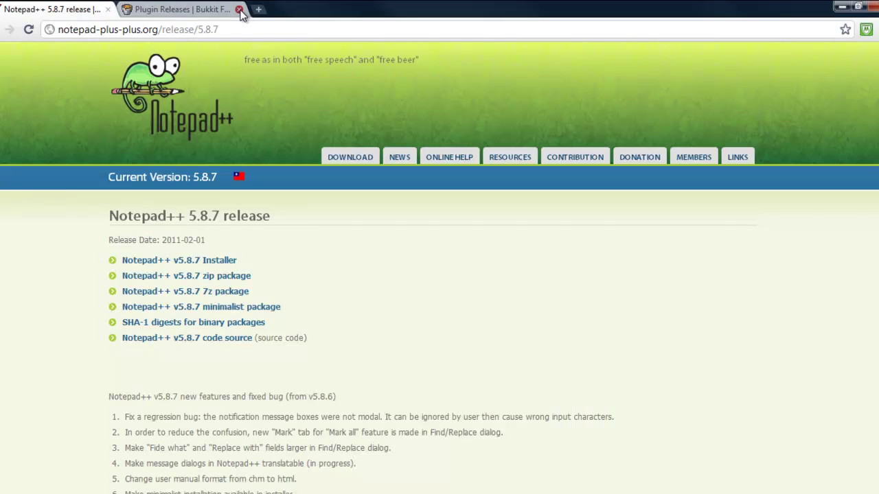
Close Chrome, open the Bukkit - Minecraft folder and look inside plugins.
{"action": "left_click", "coordinate": [869, 6]}
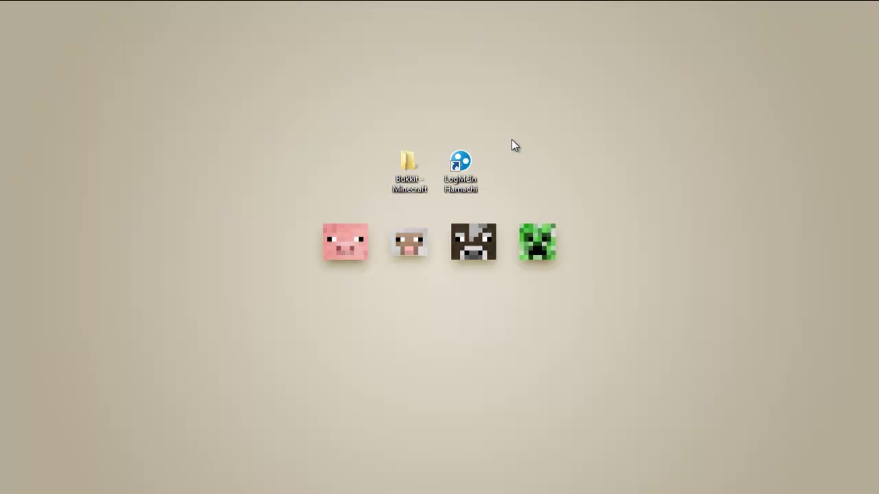
{"action": "double_click", "coordinate": [424, 169]}
{"action": "left_click_drag", "start_coordinate": [545, 52], "coordinate": [568, 70]}
{"action": "left_click_drag", "start_coordinate": [636, 257], "coordinate": [504, 236]}
{"action": "left_click", "coordinate": [414, 141]}
{"action": "double_click", "coordinate": [414, 141]}
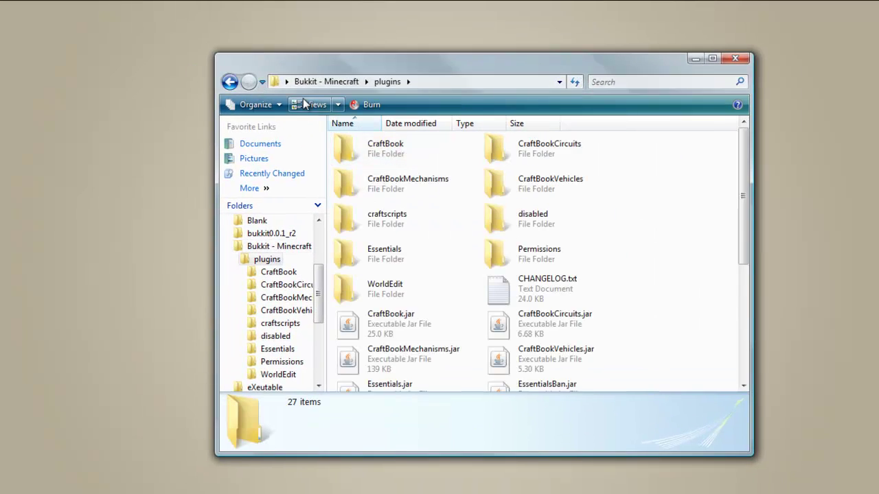
{"action": "scroll", "coordinate": [503, 218], "scroll_direction": "down", "scroll_amount": 3}
{"action": "scroll", "coordinate": [503, 218], "scroll_direction": "up", "scroll_amount": 3}
{"action": "scroll", "coordinate": [498, 223], "scroll_direction": "down", "scroll_amount": 3}
{"action": "scroll", "coordinate": [492, 231], "scroll_direction": "up", "scroll_amount": 3}
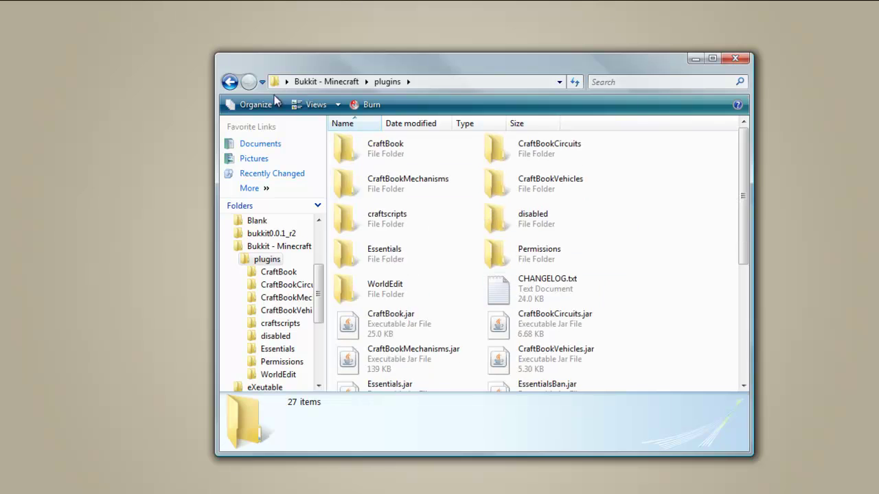
{"action": "left_click", "coordinate": [230, 82]}
Check the details of start512.bat, start1024.bat and craftbukkit.jar in the server folder.
{"action": "left_click", "coordinate": [502, 153]}
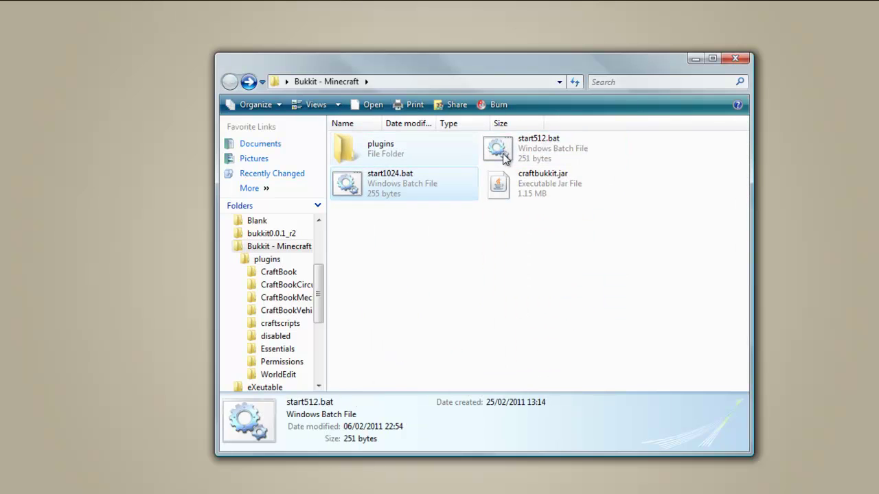
{"action": "left_click", "coordinate": [471, 173]}
{"action": "left_click", "coordinate": [496, 155]}
{"action": "left_click", "coordinate": [471, 173]}
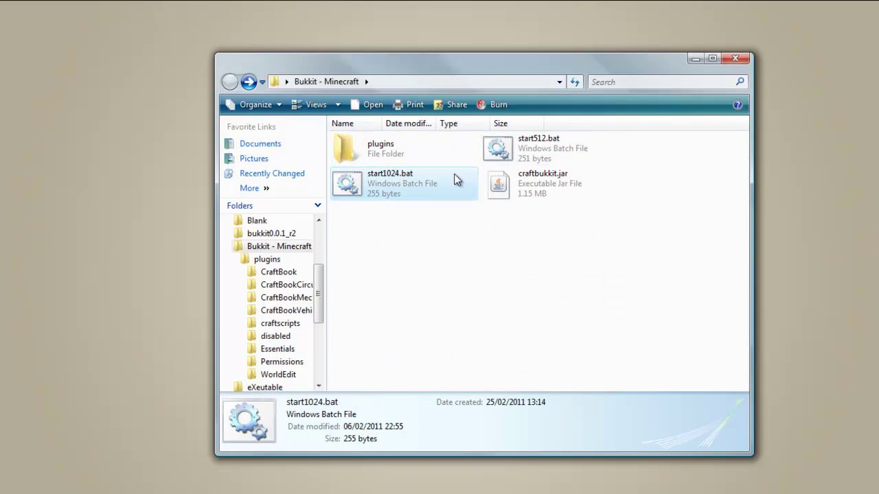
{"action": "left_click", "coordinate": [532, 194]}
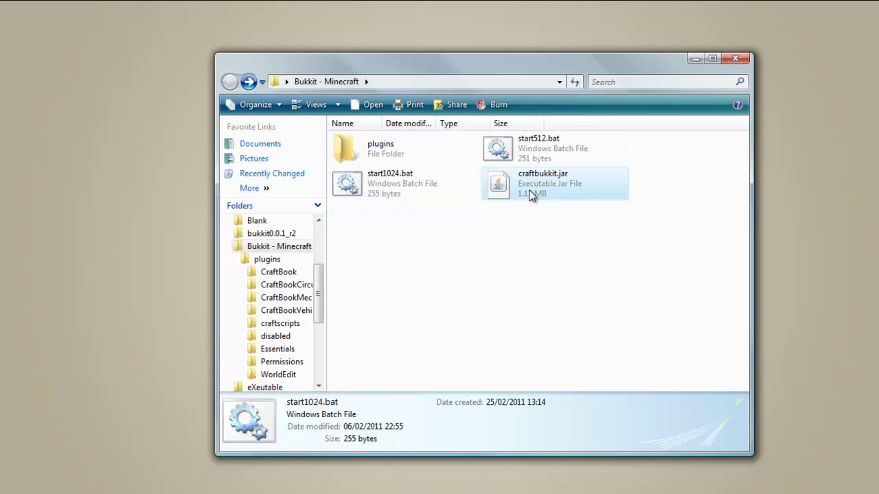
{"action": "left_click", "coordinate": [482, 158]}
{"action": "left_click", "coordinate": [446, 172]}
Open plugins > Essentials and bring up config.yml's context menu.
{"action": "double_click", "coordinate": [422, 160]}
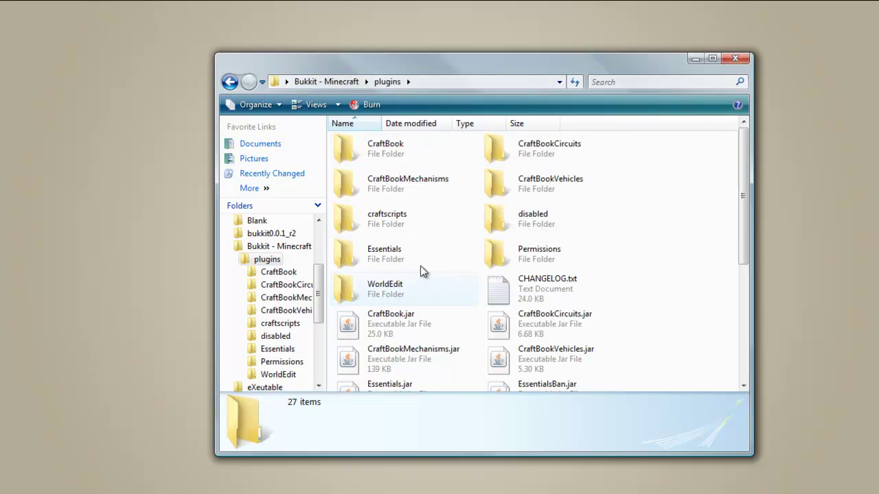
{"action": "double_click", "coordinate": [413, 245]}
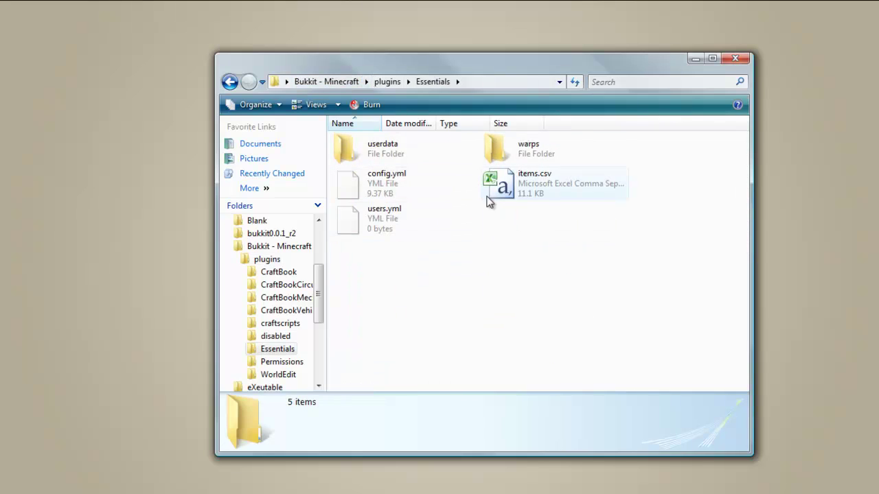
{"action": "right_click", "coordinate": [391, 185]}
Open Essentials' config.yml with Edit with Notepad++ and scroll through it.
{"action": "left_click", "coordinate": [421, 242]}
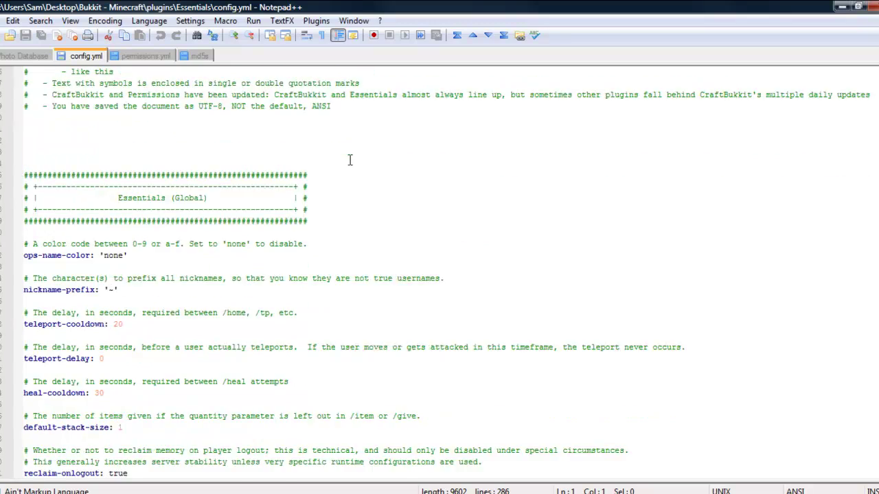
{"action": "scroll", "coordinate": [394, 163], "scroll_direction": "down", "scroll_amount": 8}
{"action": "scroll", "coordinate": [396, 167], "scroll_direction": "down", "scroll_amount": 20}
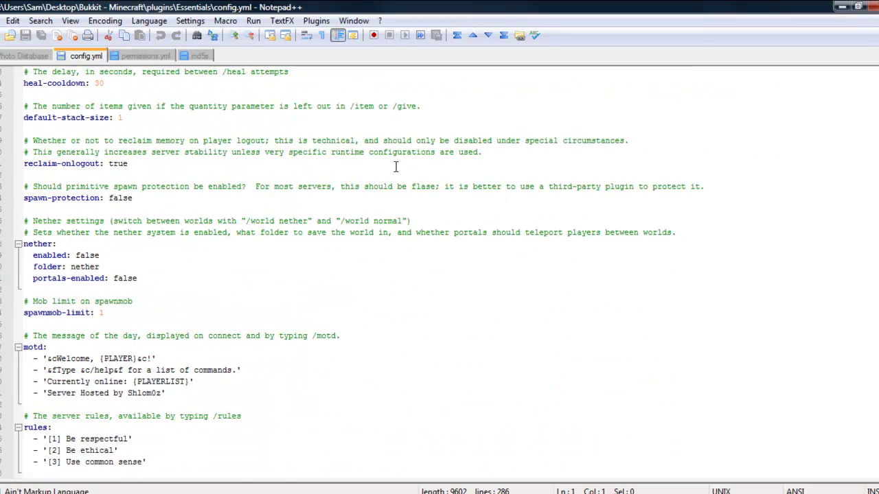
{"action": "scroll", "coordinate": [396, 167], "scroll_direction": "up", "scroll_amount": 12}
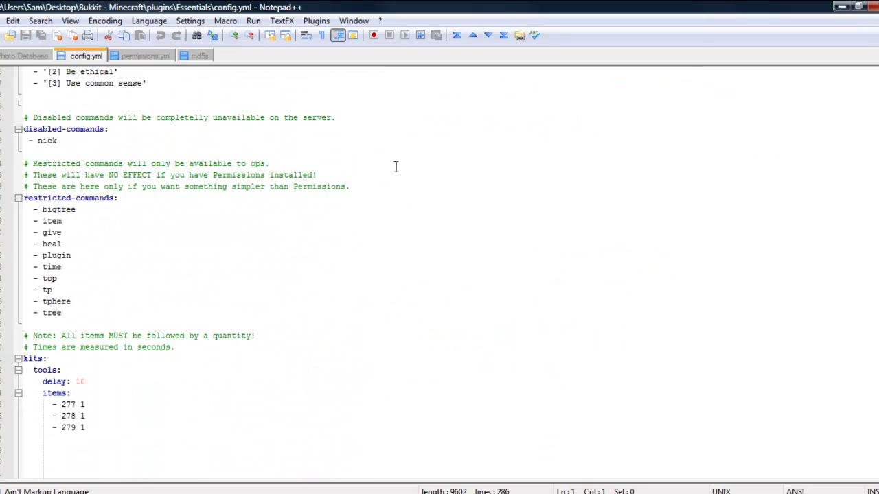
{"action": "scroll", "coordinate": [206, 137], "scroll_direction": "up", "scroll_amount": 12}
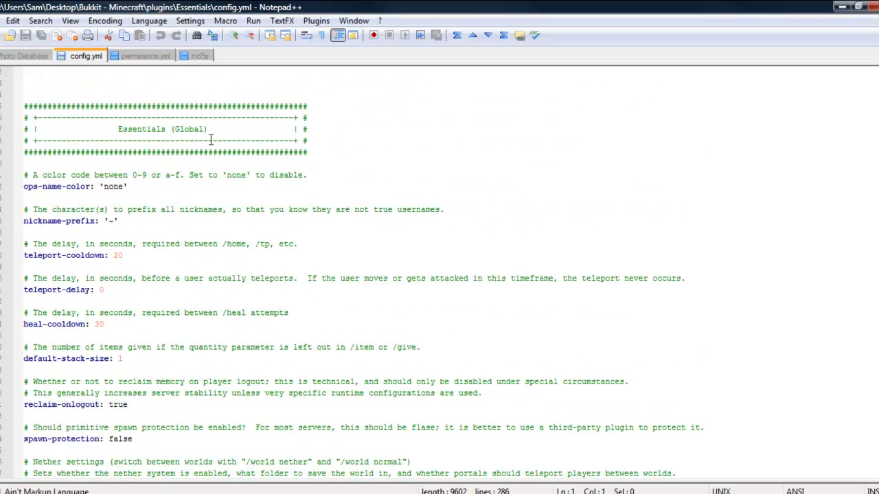
{"action": "scroll", "coordinate": [215, 146], "scroll_direction": "down", "scroll_amount": 17}
Finish reviewing config.yml and close all other documents with Close ALL BUT This.
{"action": "scroll", "coordinate": [214, 146], "scroll_direction": "down", "scroll_amount": 20}
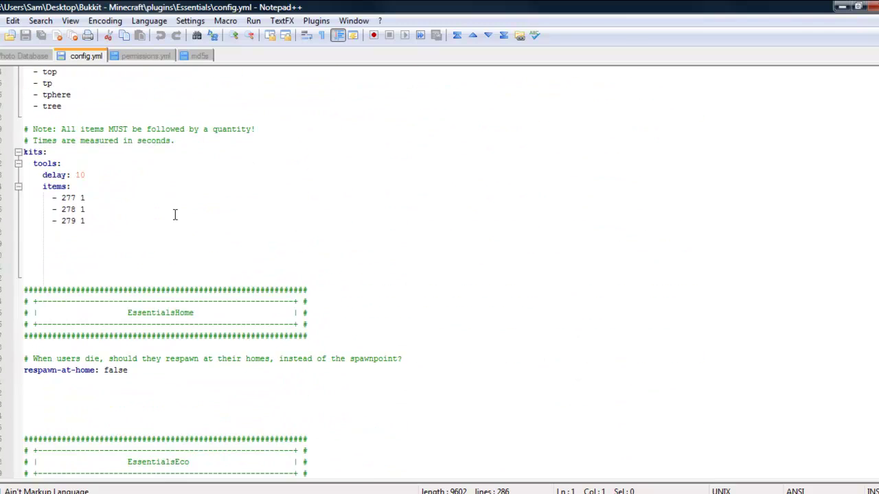
{"action": "scroll", "coordinate": [175, 216], "scroll_direction": "down", "scroll_amount": 20}
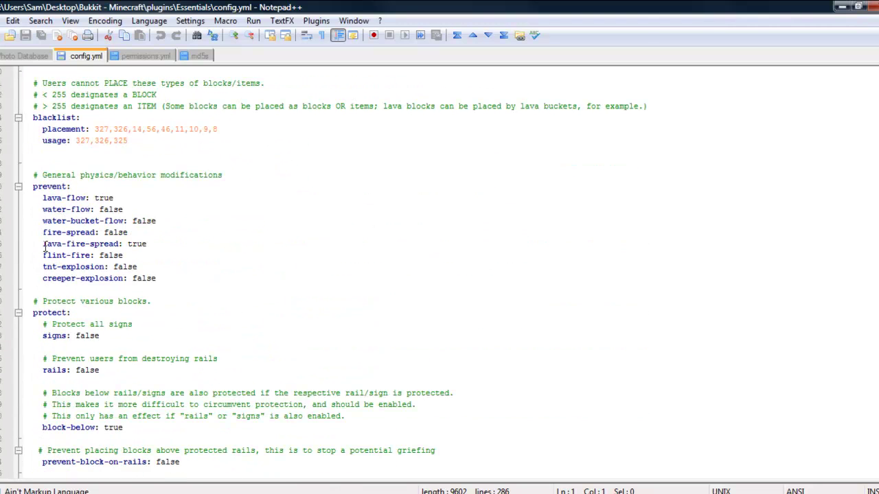
{"action": "scroll", "coordinate": [232, 287], "scroll_direction": "down", "scroll_amount": 8}
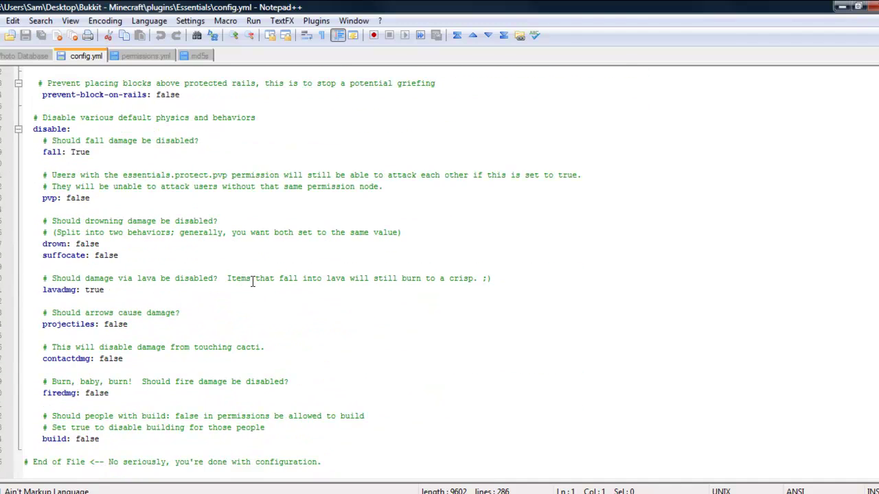
{"action": "scroll", "coordinate": [253, 282], "scroll_direction": "up", "scroll_amount": 20}
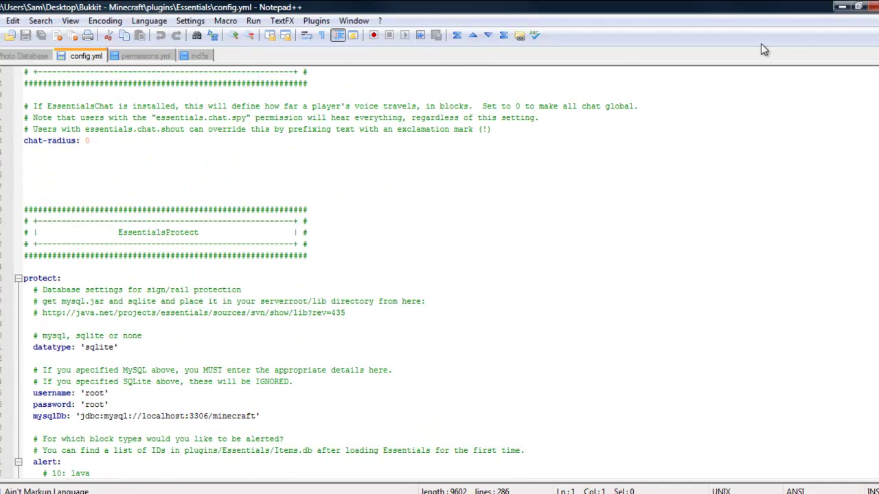
{"action": "right_click", "coordinate": [83, 56]}
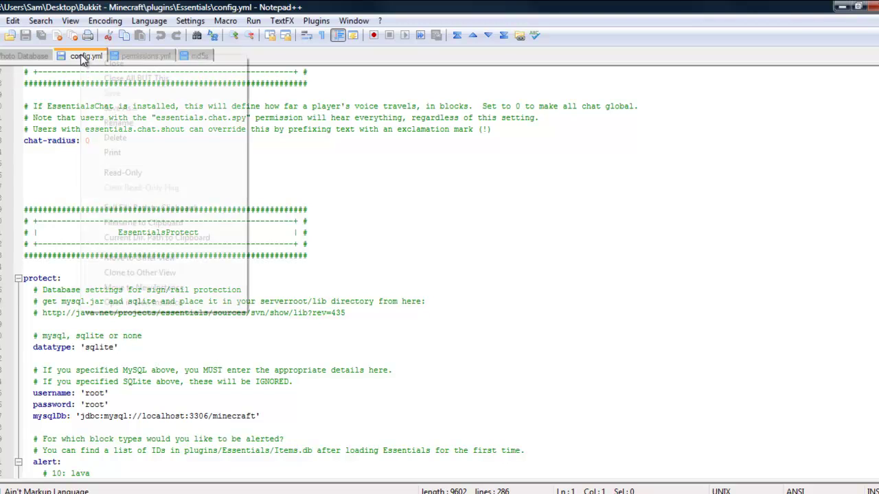
{"action": "left_click", "coordinate": [129, 77]}
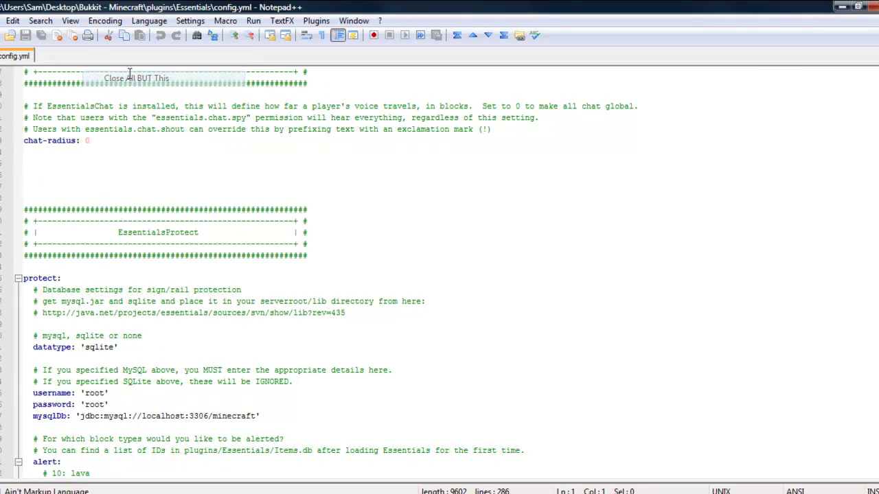
Close config.yml and open the Permissions plugin's permissions.yml in Notepad++.
{"action": "right_click", "coordinate": [14, 56]}
{"action": "left_click", "coordinate": [34, 63]}
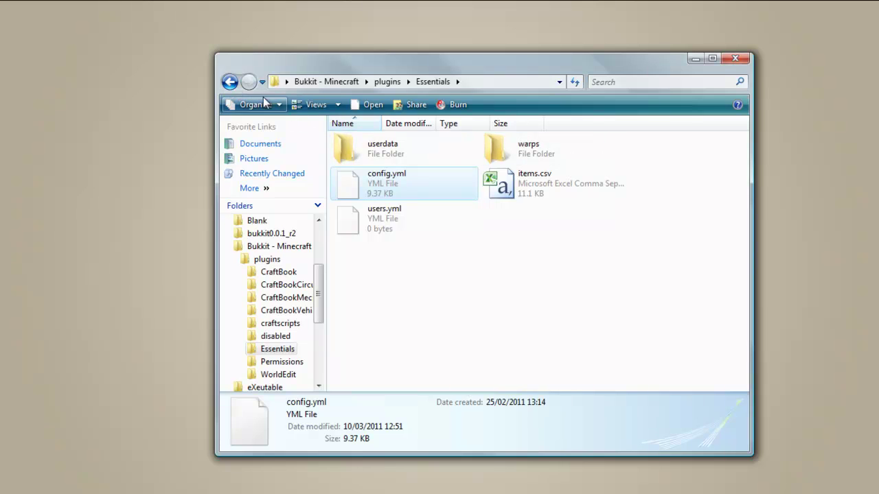
{"action": "left_click", "coordinate": [230, 82]}
{"action": "double_click", "coordinate": [527, 257]}
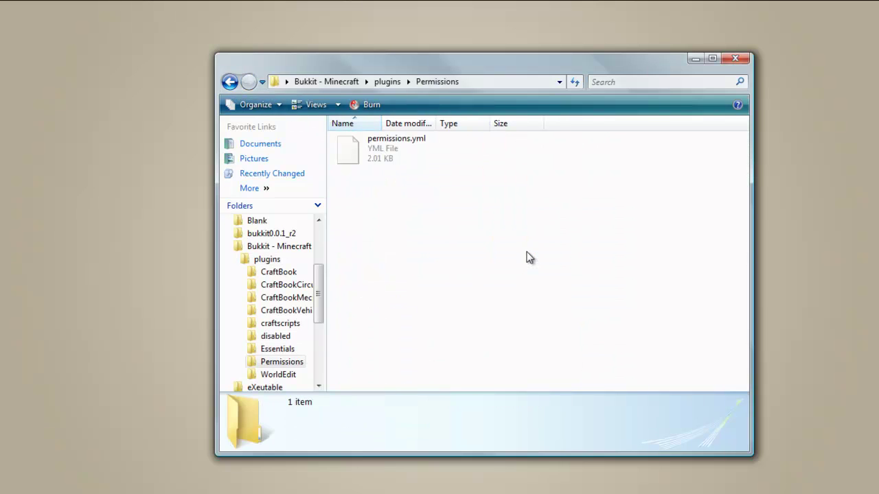
{"action": "right_click", "coordinate": [390, 152]}
{"action": "left_click", "coordinate": [430, 217]}
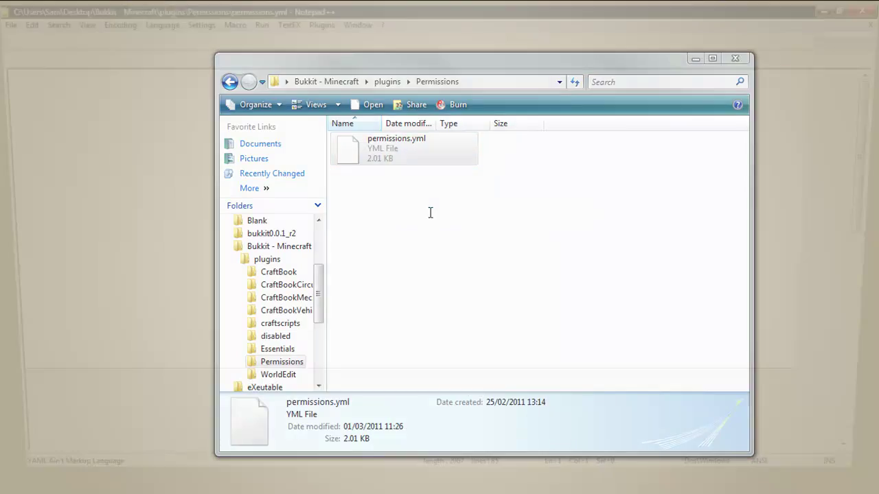
Inspect the users block in permissions.yml, highlighting the user name.
{"action": "scroll", "coordinate": [337, 141], "scroll_direction": "down", "scroll_amount": 13}
{"action": "scroll", "coordinate": [296, 135], "scroll_direction": "down", "scroll_amount": 5}
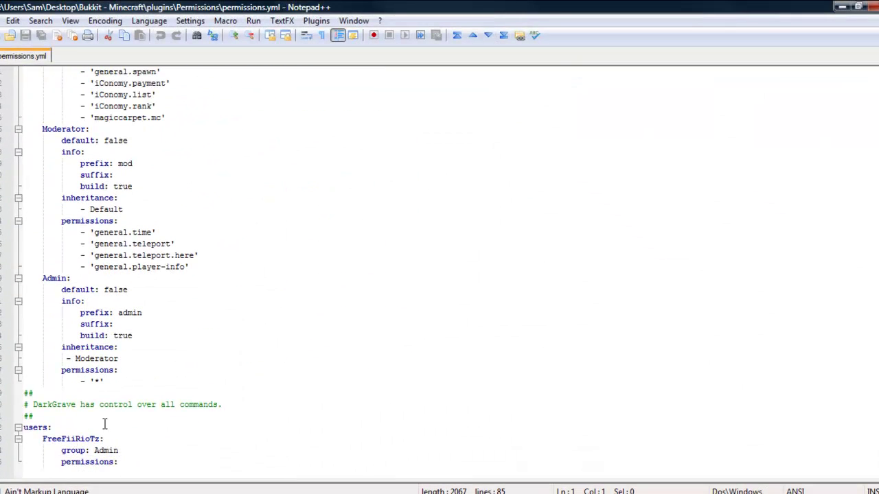
{"action": "left_click_drag", "start_coordinate": [41, 438], "coordinate": [96, 436]}
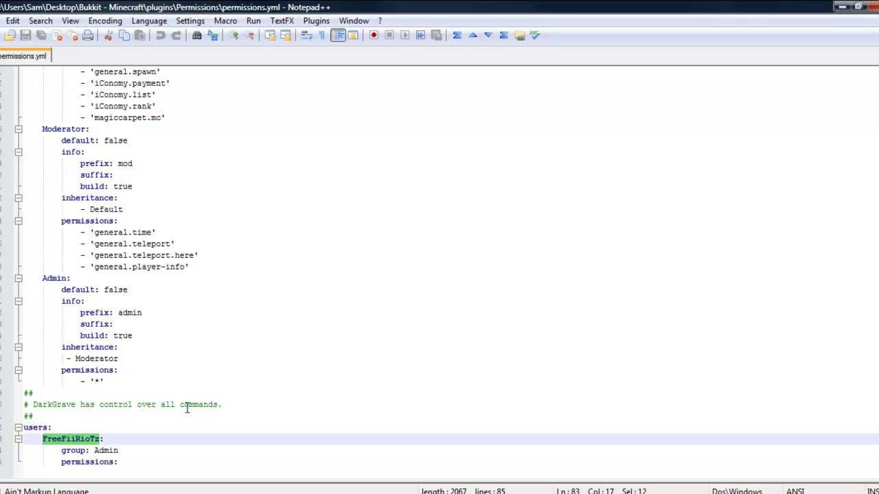
{"action": "scroll", "coordinate": [187, 407], "scroll_direction": "up", "scroll_amount": 7}
{"action": "scroll", "coordinate": [221, 340], "scroll_direction": "down", "scroll_amount": 5}
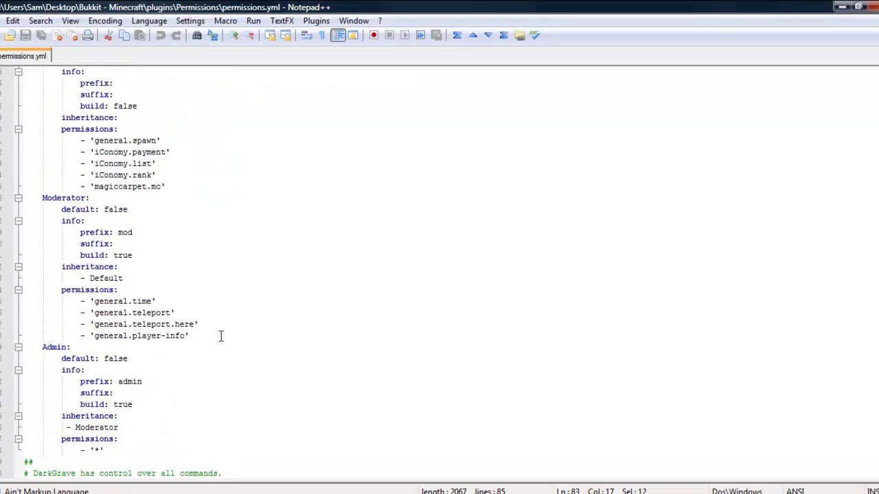
{"action": "scroll", "coordinate": [221, 336], "scroll_direction": "down", "scroll_amount": 2}
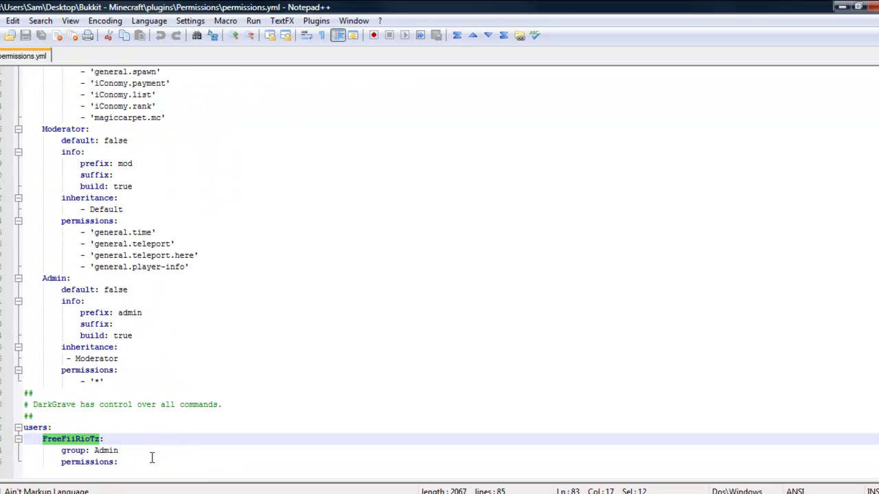
{"action": "left_click_drag", "start_coordinate": [150, 463], "coordinate": [24, 427]}
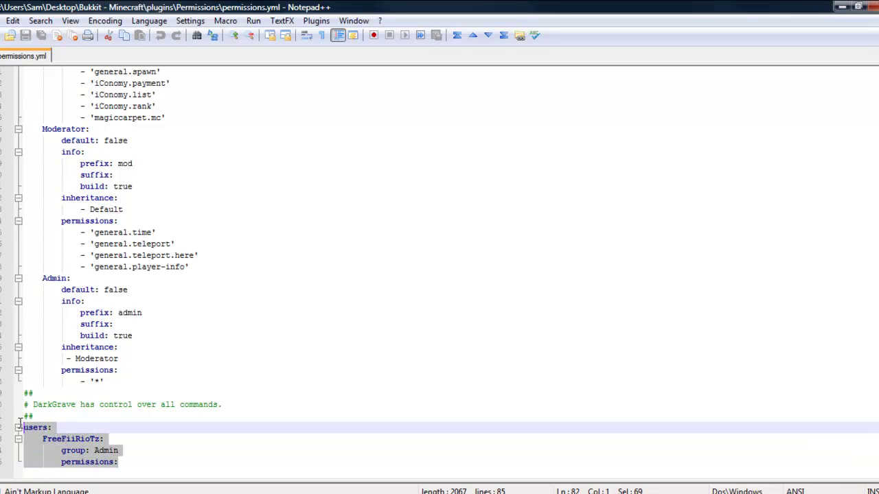
{"action": "left_click_drag", "start_coordinate": [101, 440], "coordinate": [43, 439]}
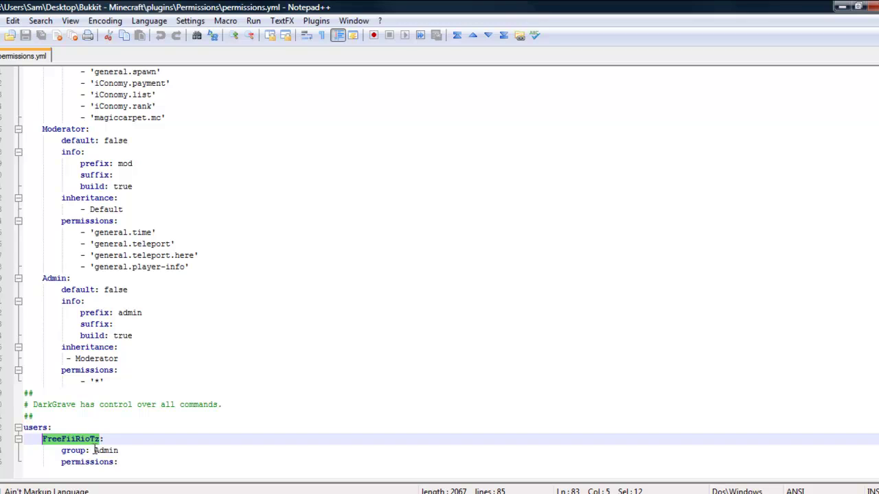
{"action": "left_click_drag", "start_coordinate": [94, 450], "coordinate": [108, 451]}
Review the groups section, highlighting the Admin group's '*' permission.
{"action": "scroll", "coordinate": [144, 289], "scroll_direction": "up", "scroll_amount": 4}
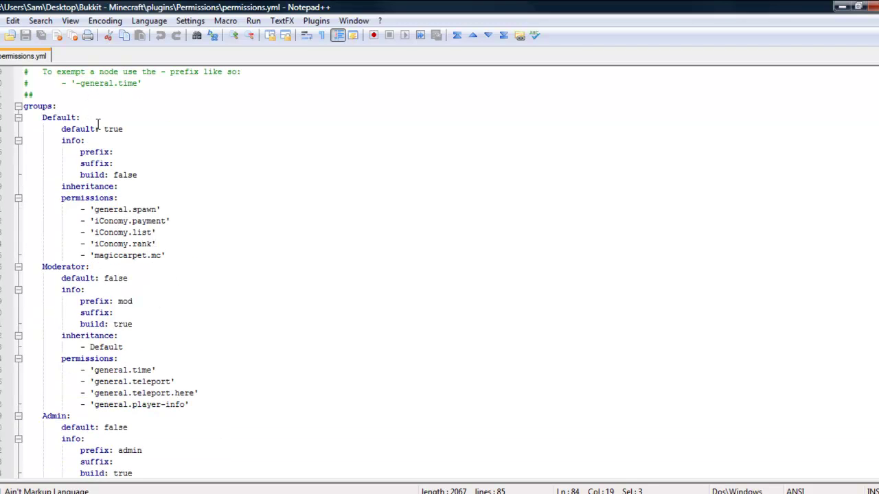
{"action": "scroll", "coordinate": [117, 358], "scroll_direction": "down", "scroll_amount": 1}
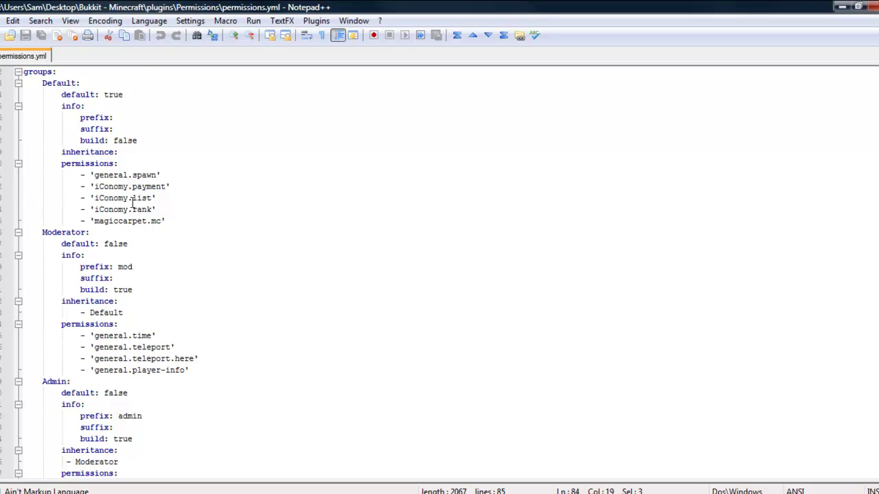
{"action": "scroll", "coordinate": [149, 303], "scroll_direction": "down", "scroll_amount": 2}
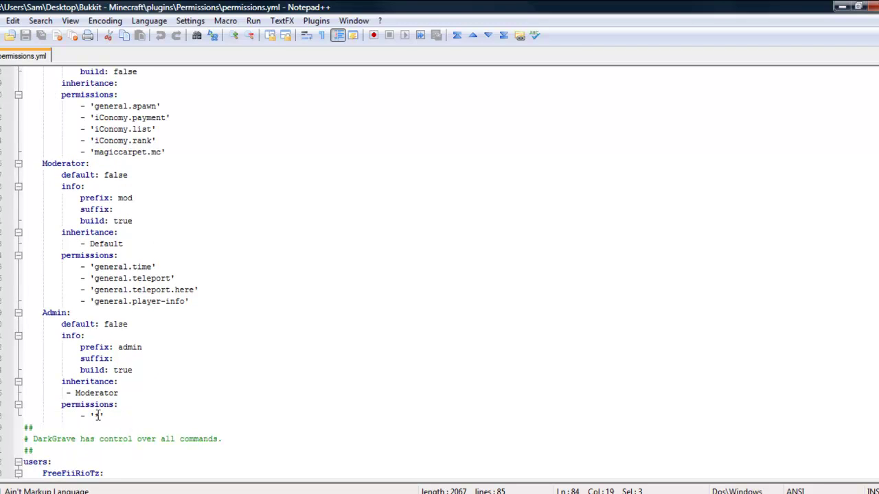
{"action": "left_click_drag", "start_coordinate": [100, 416], "coordinate": [90, 416]}
{"action": "scroll", "coordinate": [151, 405], "scroll_direction": "down", "scroll_amount": 1}
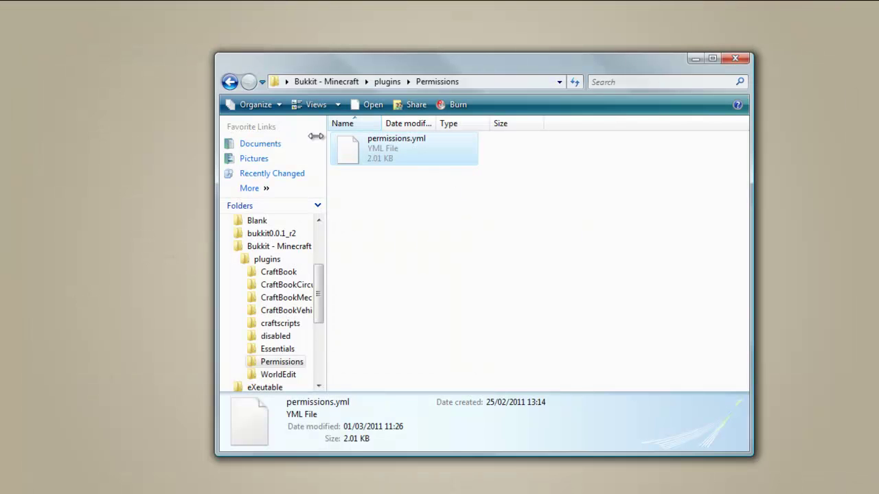
Return to the Bukkit - Minecraft folder and launch the server with start1024.bat.
{"action": "left_click", "coordinate": [229, 82]}
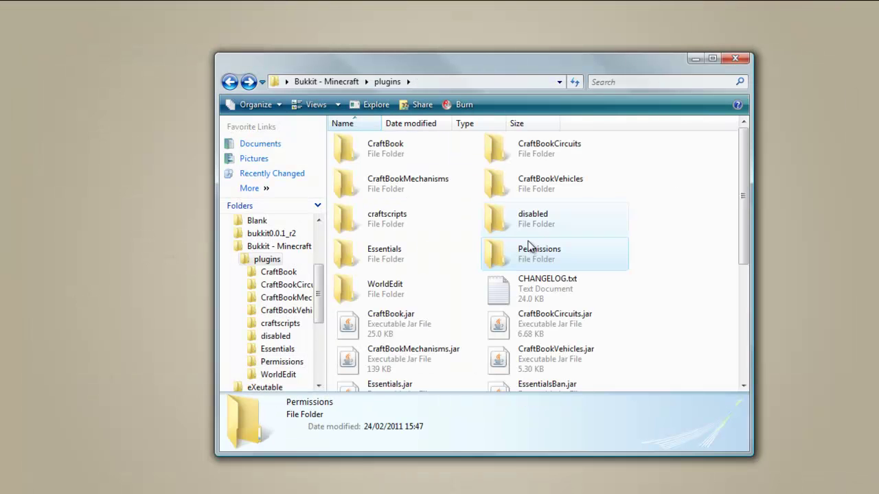
{"action": "left_click", "coordinate": [229, 82]}
{"action": "left_click", "coordinate": [496, 158]}
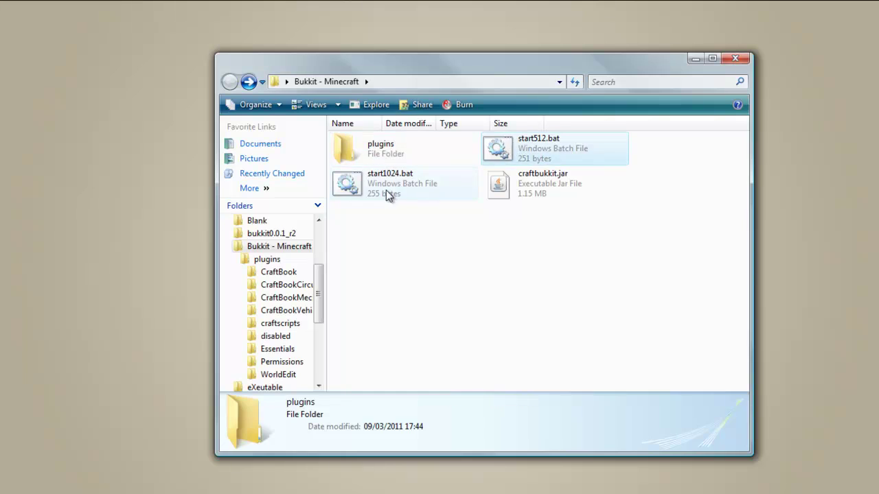
{"action": "double_click", "coordinate": [417, 182]}
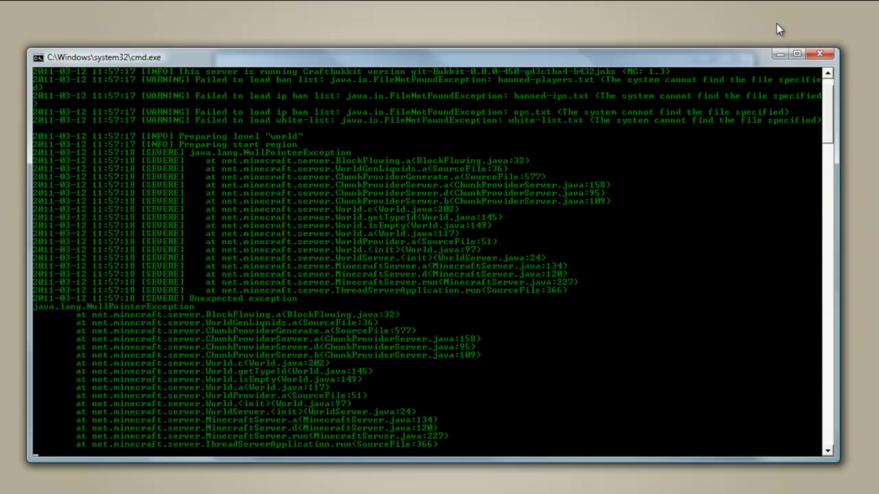
Close that server console and relaunch start1024.bat so the world starts preparing.
{"action": "left_click", "coordinate": [819, 54]}
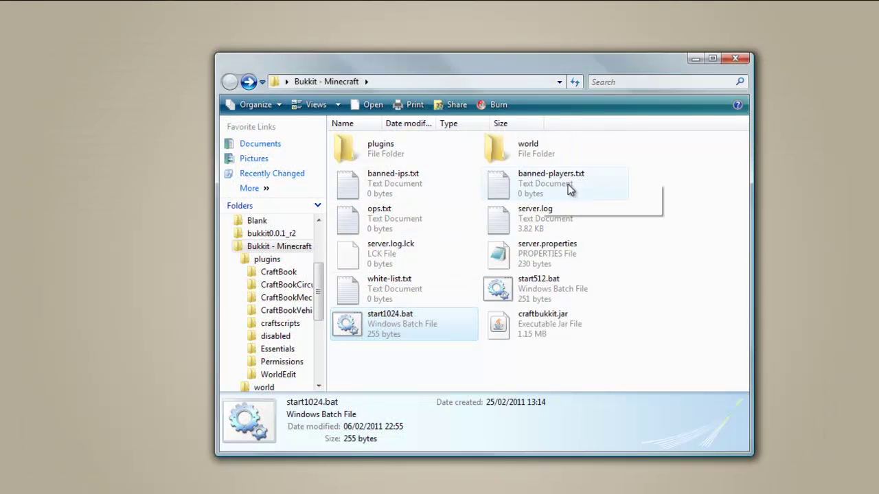
{"action": "left_click", "coordinate": [375, 229]}
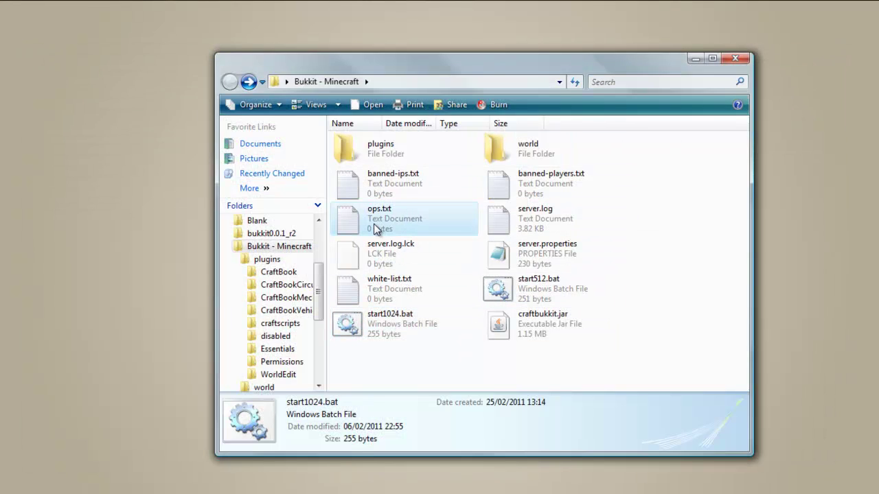
{"action": "double_click", "coordinate": [410, 316]}
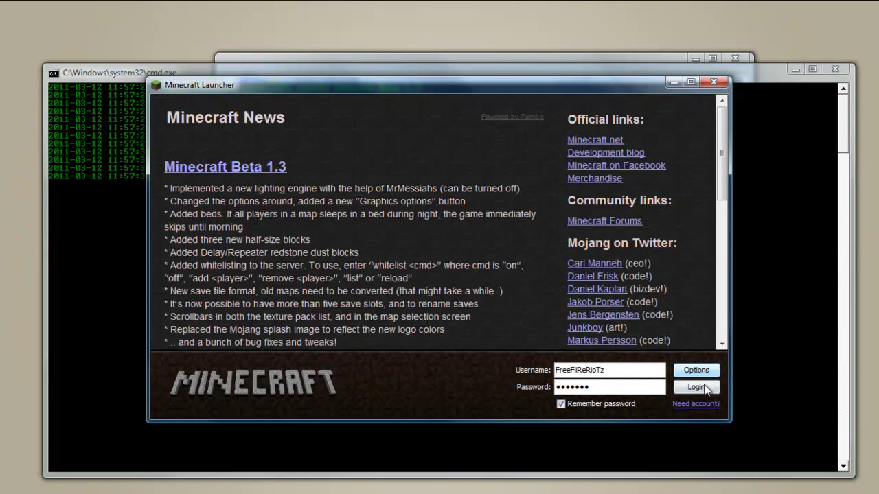
Log in to the Minecraft launcher and shift the server console window further left.
{"action": "left_click", "coordinate": [701, 388]}
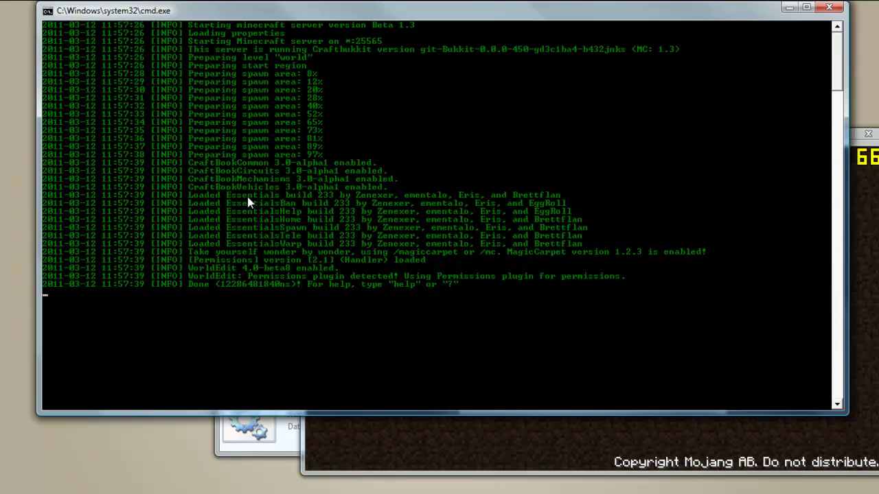
{"action": "left_click_drag", "start_coordinate": [486, 6], "coordinate": [432, 13]}
In Minecraft Multiplayer, enter 127.0.0.1 and connect to the local server.
{"action": "left_click", "coordinate": [832, 301]}
{"action": "left_click", "coordinate": [611, 337]}
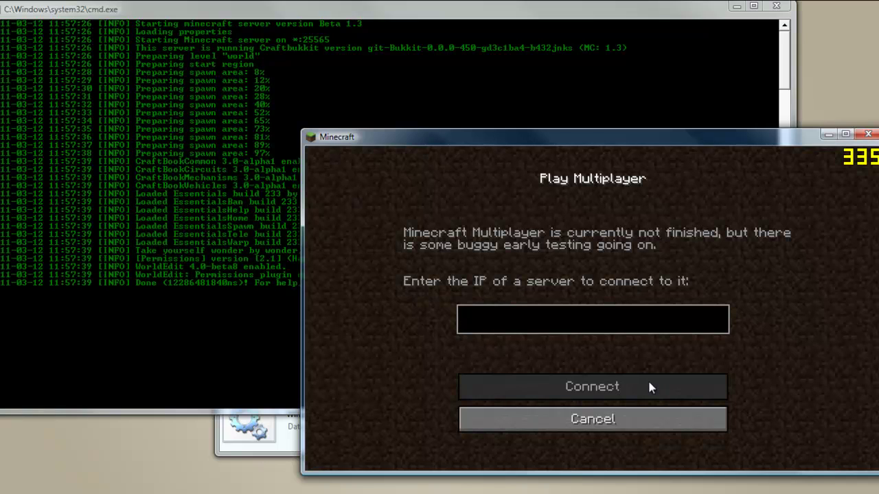
{"action": "type", "text": "127.0.0.1"}
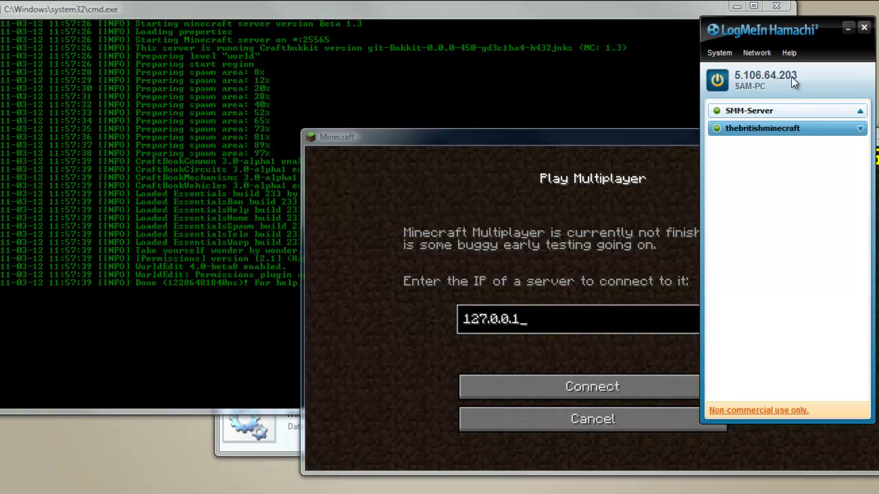
{"action": "left_click", "coordinate": [848, 28]}
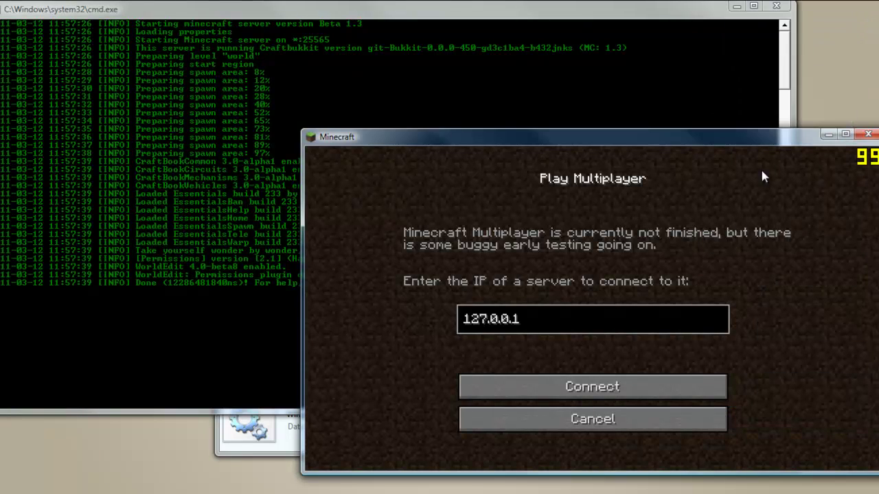
{"action": "left_click", "coordinate": [630, 388]}
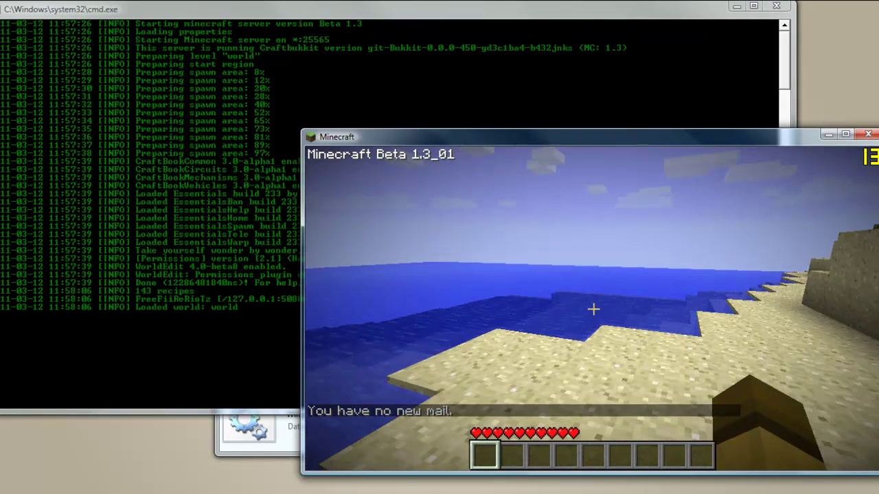
Pause Minecraft and run the op command with the player's name in the server console.
{"action": "key", "text": "Escape"}
{"action": "left_click", "coordinate": [134, 219]}
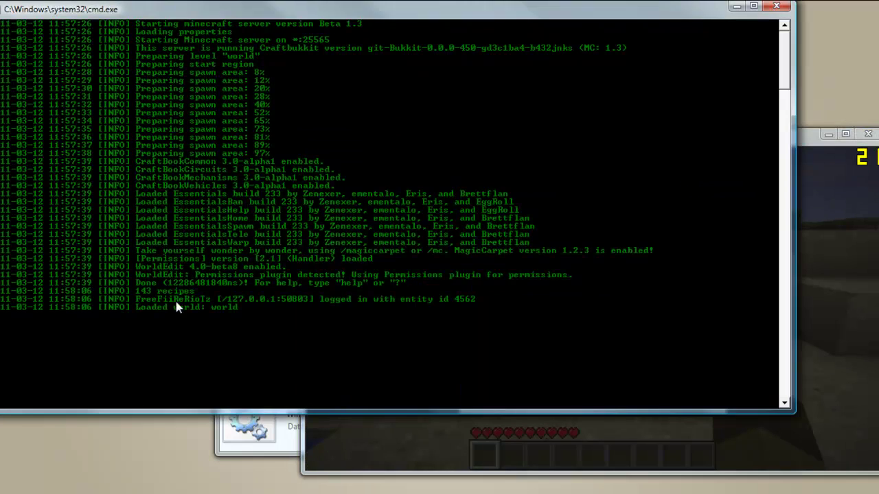
{"action": "left_click", "coordinate": [819, 325]}
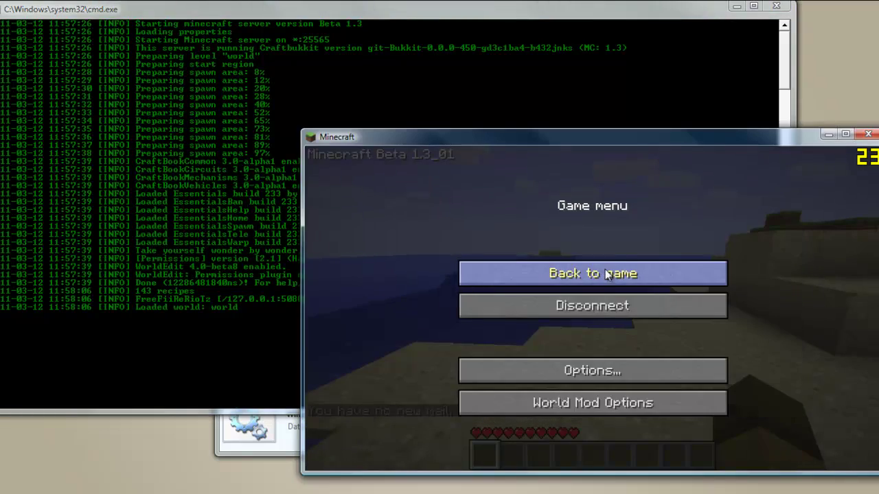
{"action": "left_click", "coordinate": [599, 274]}
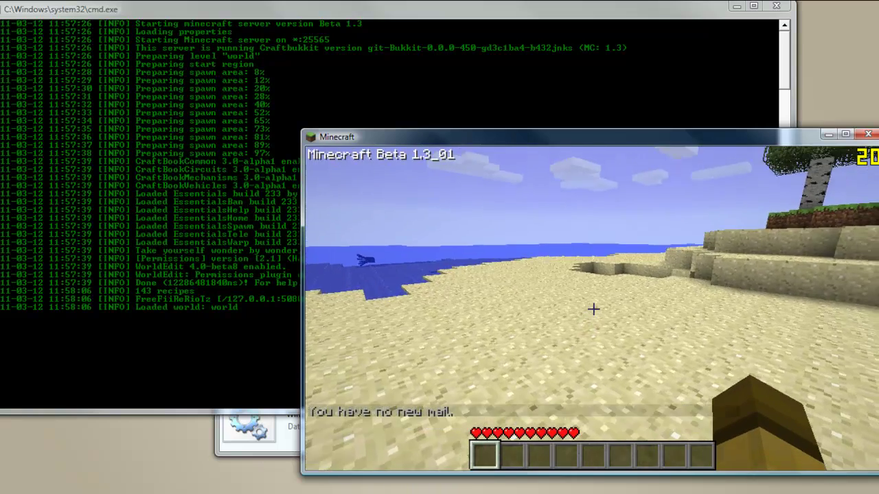
{"action": "key", "text": "Escape"}
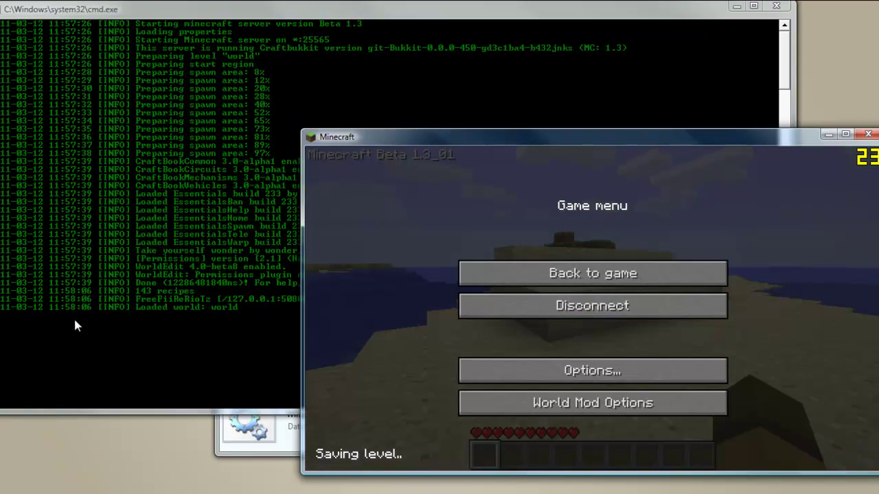
{"action": "left_click", "coordinate": [238, 293]}
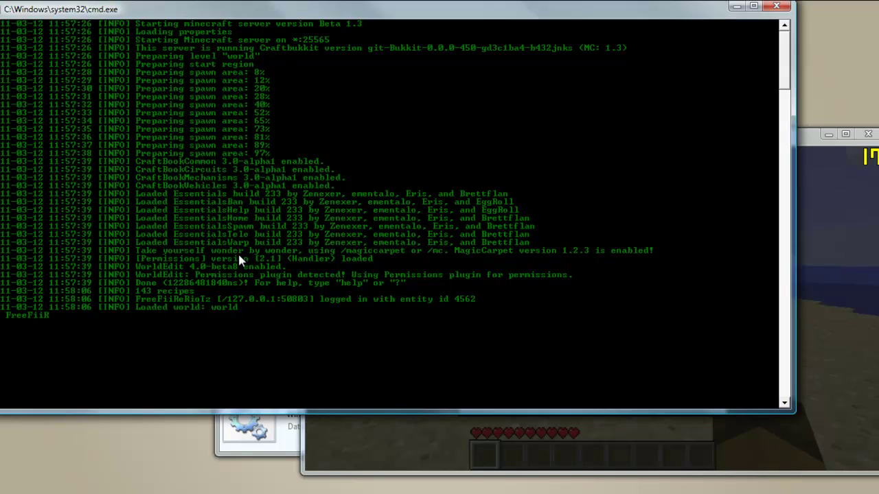
{"action": "type", "text": "op FreeFiiReRioTz"}
{"action": "key", "text": "Return"}
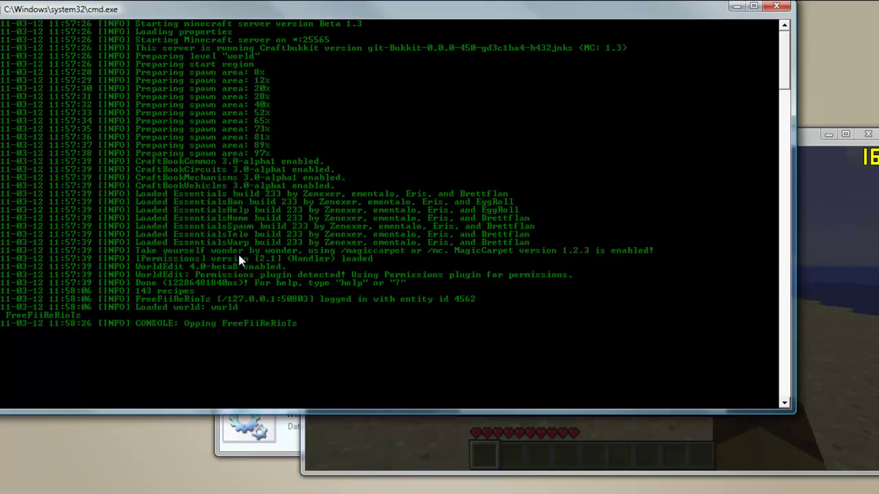
Re-run op with the player's name in lowercase, then resume the game.
{"action": "left_click", "coordinate": [357, 424]}
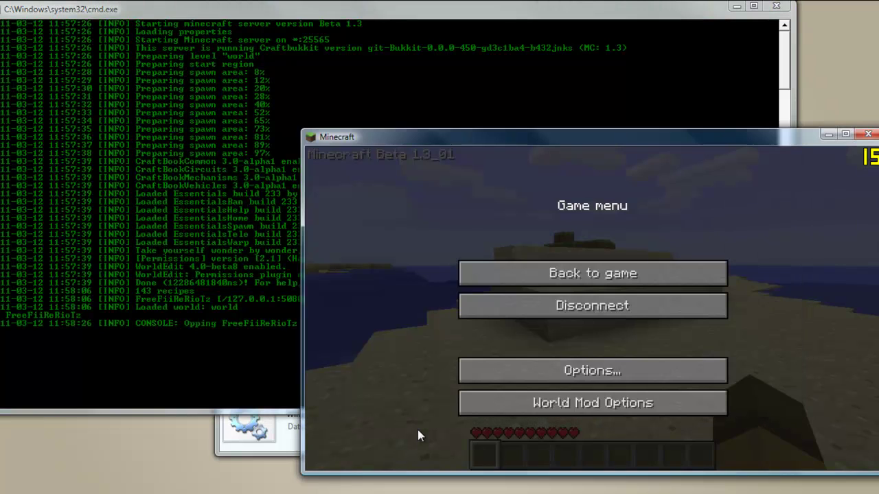
{"action": "left_click", "coordinate": [233, 336]}
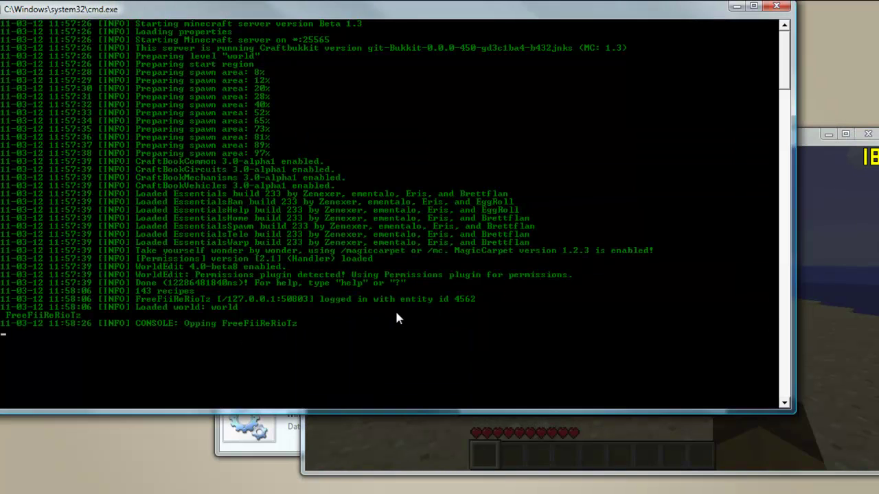
{"action": "type", "text": "freefiireriotz"}
{"action": "key", "text": "Return"}
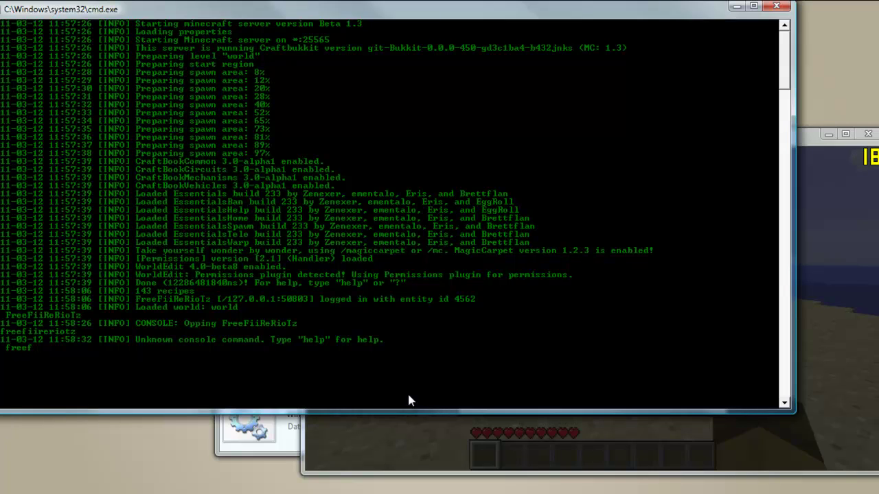
{"action": "type", "text": "op freefiireriotz"}
{"action": "key", "text": "Return"}
{"action": "left_click", "coordinate": [424, 443]}
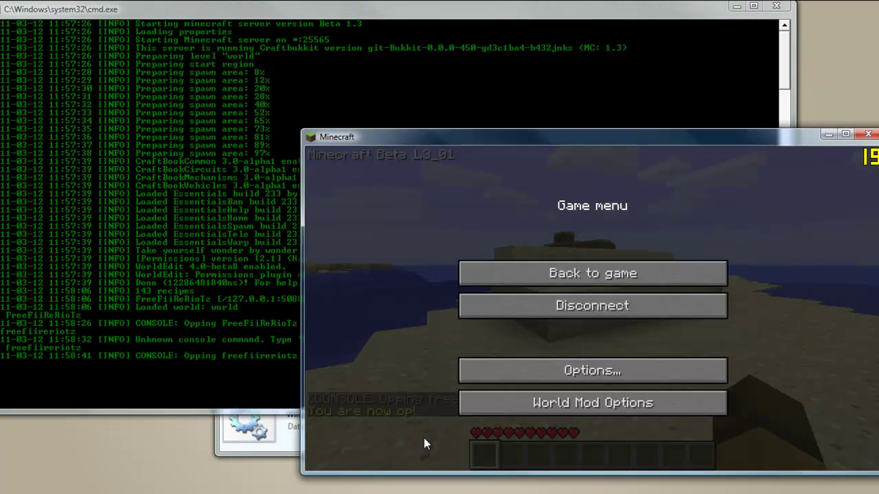
{"action": "left_click", "coordinate": [592, 273]}
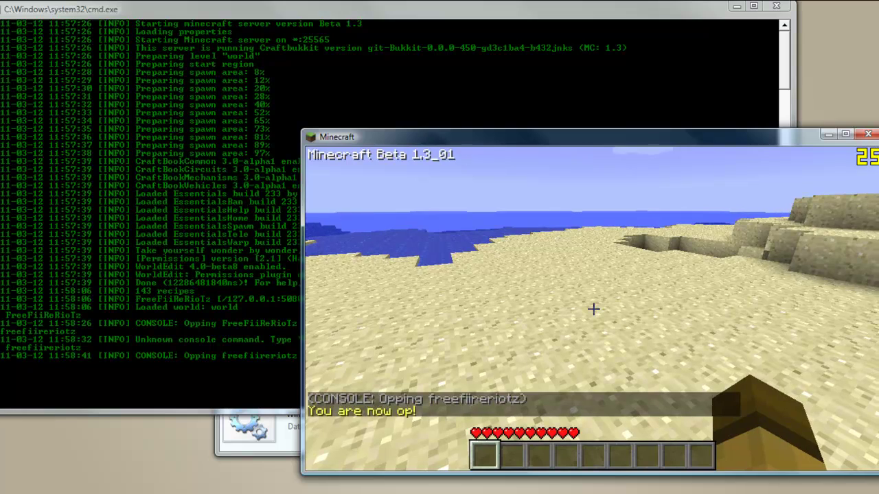
Rebind the Chat control to SLASH in Minecraft's Options > Controls.
{"action": "key", "text": "Escape"}
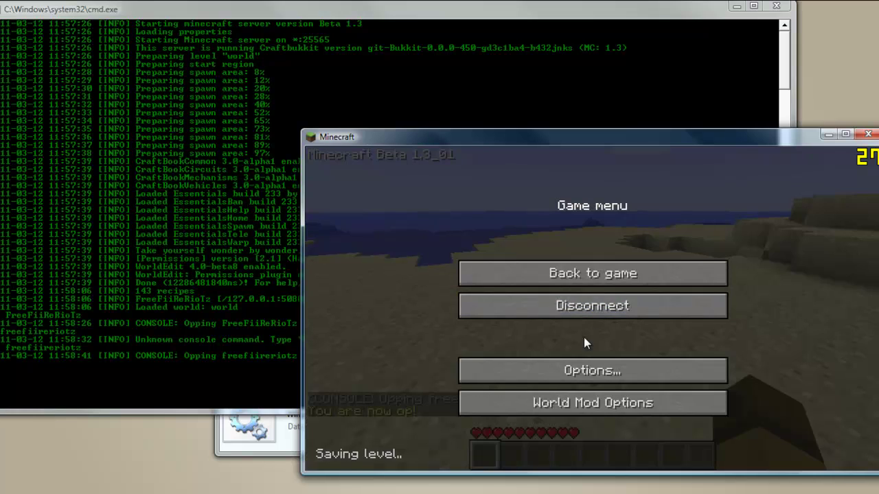
{"action": "left_click", "coordinate": [581, 375]}
{"action": "left_click", "coordinate": [582, 376]}
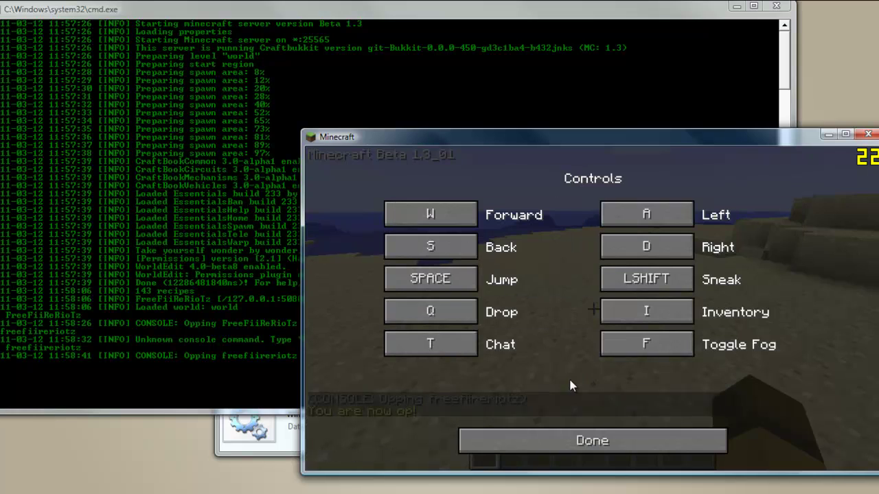
{"action": "left_click", "coordinate": [441, 345]}
{"action": "key", "text": "slash"}
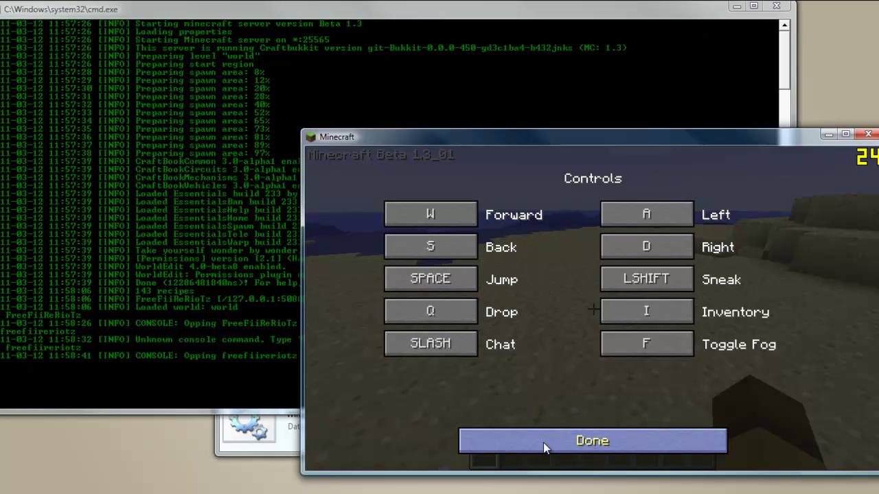
{"action": "left_click", "coordinate": [543, 442]}
{"action": "left_click", "coordinate": [543, 441]}
Run /help in chat, then run //wand to get the WorldEdit wooden-axe wand.
{"action": "key", "text": "slash"}
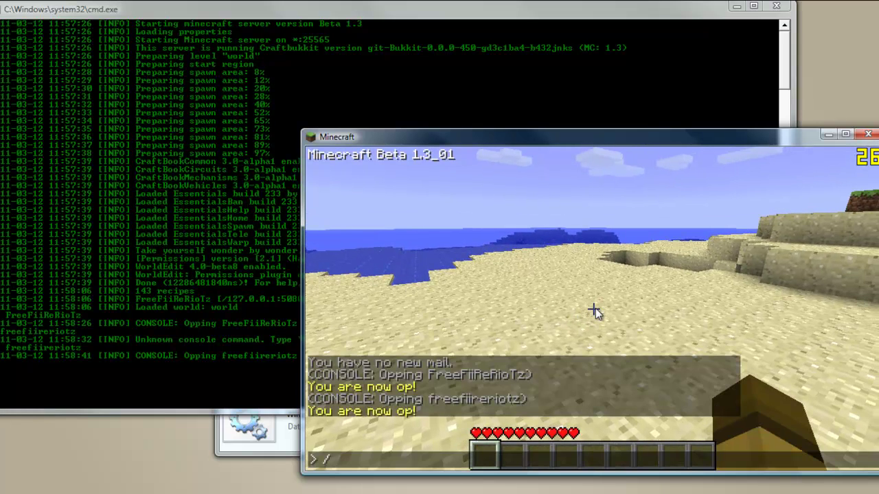
{"action": "type", "text": "/help"}
{"action": "key", "text": "Return"}
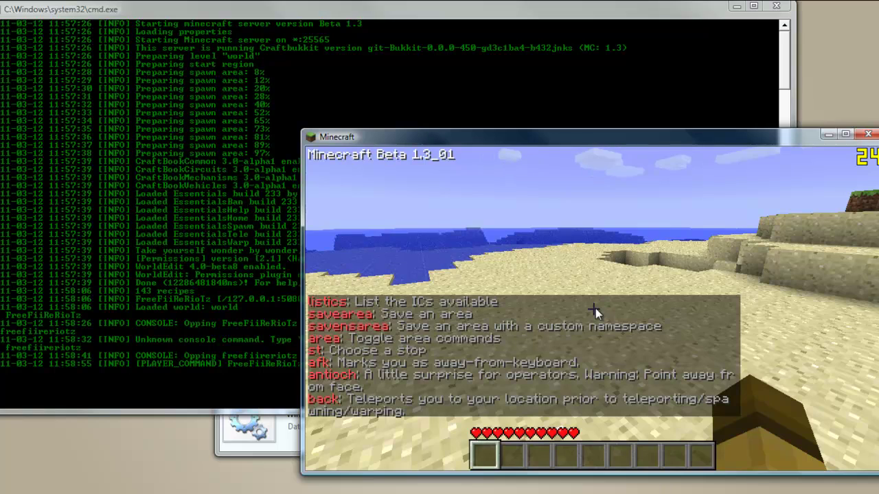
{"action": "key", "text": "slash"}
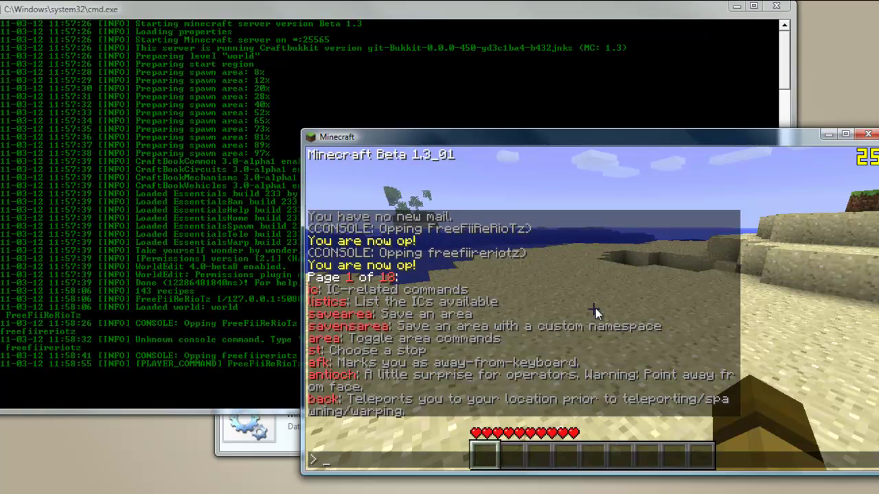
{"action": "type", "text": "//"}
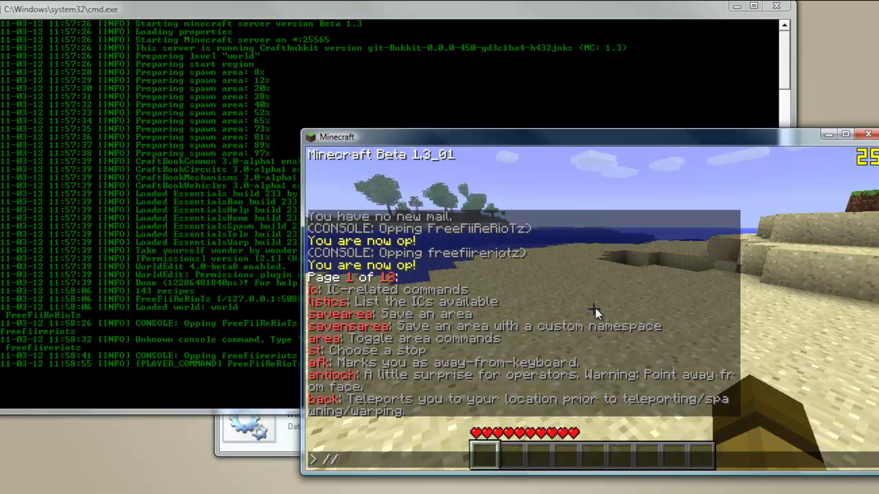
{"action": "type", "text": "wand"}
{"action": "key", "text": "Return"}
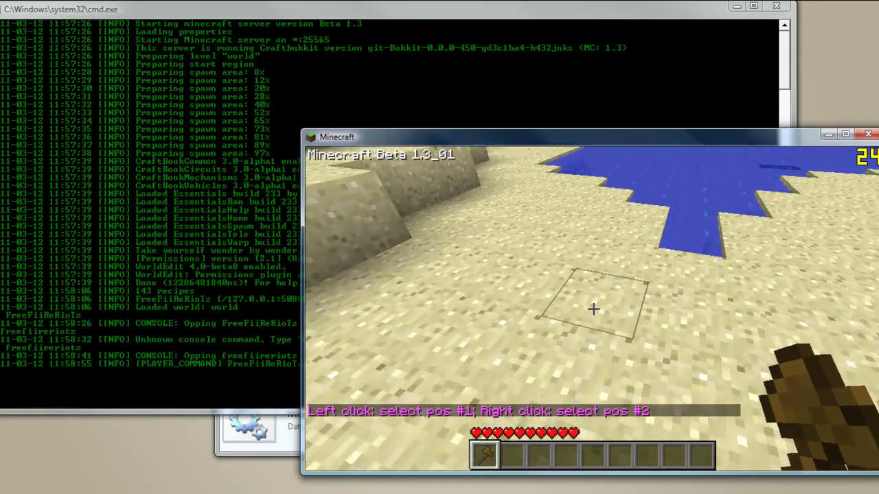
Fill the wand-selected sand area with stone via //set 1, then mark the wall's first corner.
{"action": "left_click", "coordinate": [593, 310]}
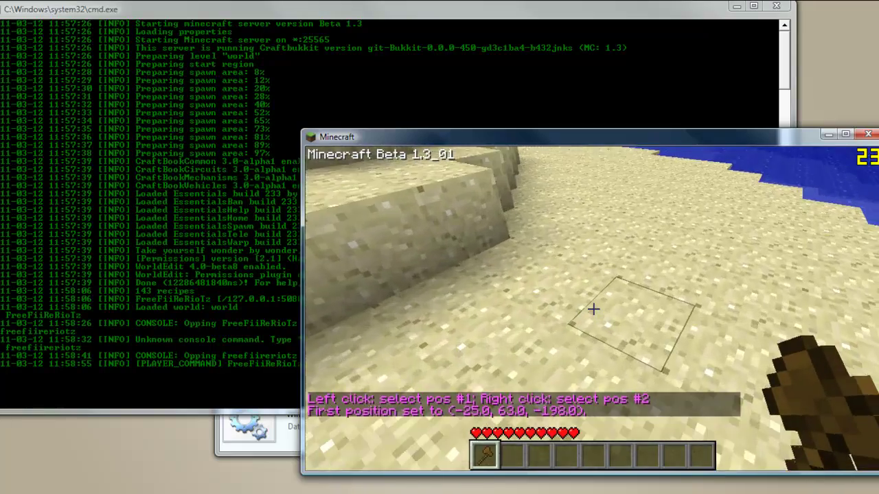
{"action": "right_click", "coordinate": [593, 309]}
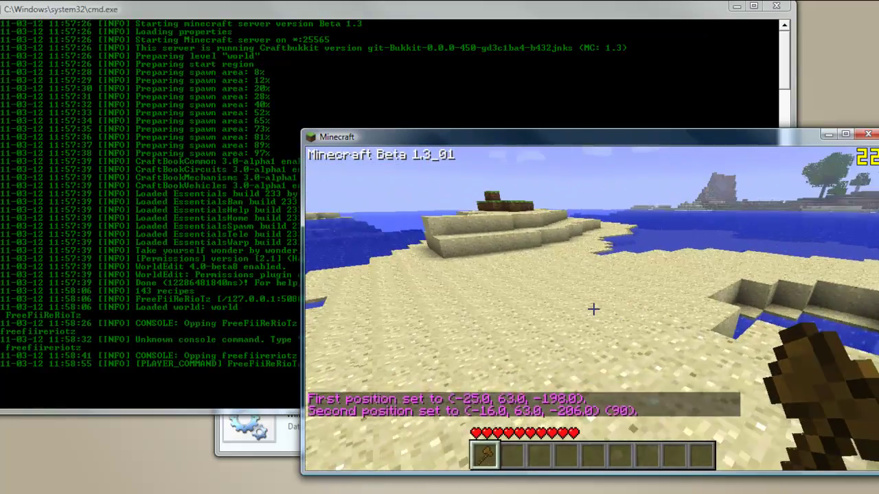
{"action": "type", "text": "t//"}
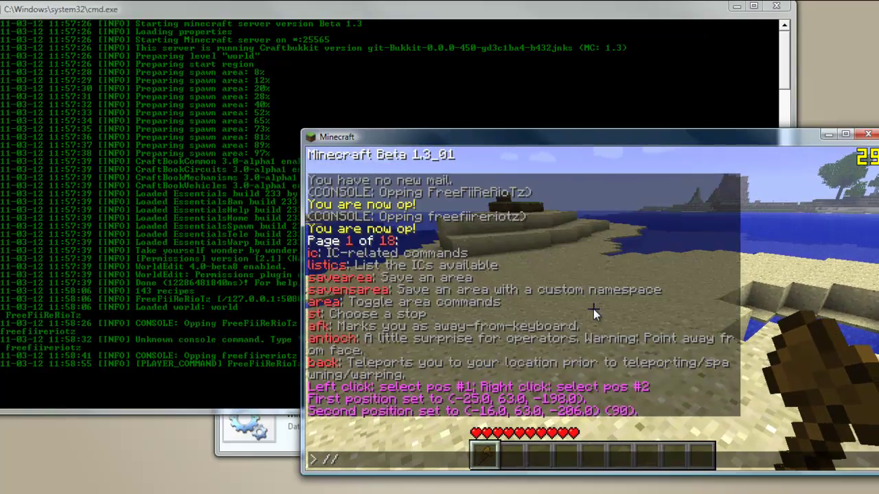
{"action": "type", "text": "set"}
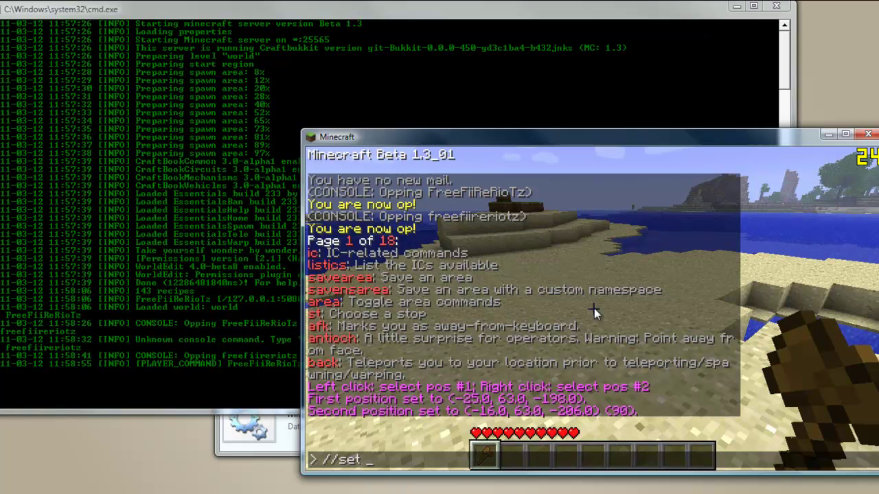
{"action": "type", "text": " 1"}
{"action": "key", "text": "Return"}
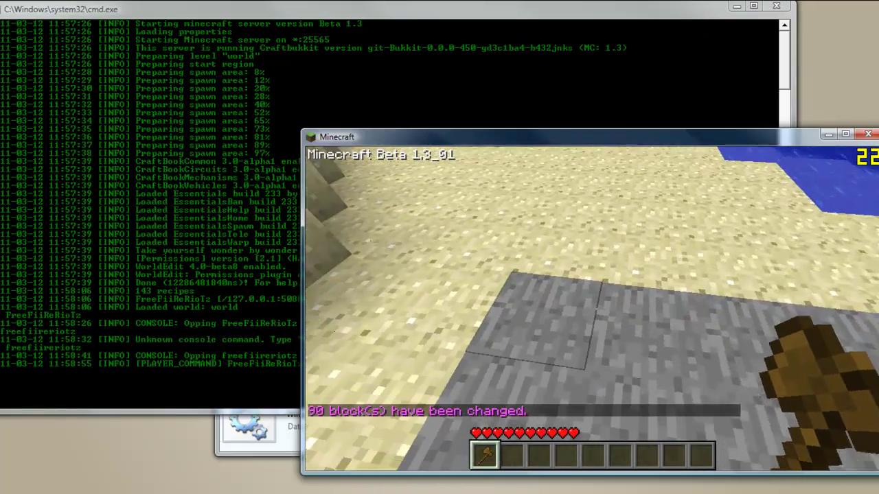
{"action": "left_click", "coordinate": [593, 309]}
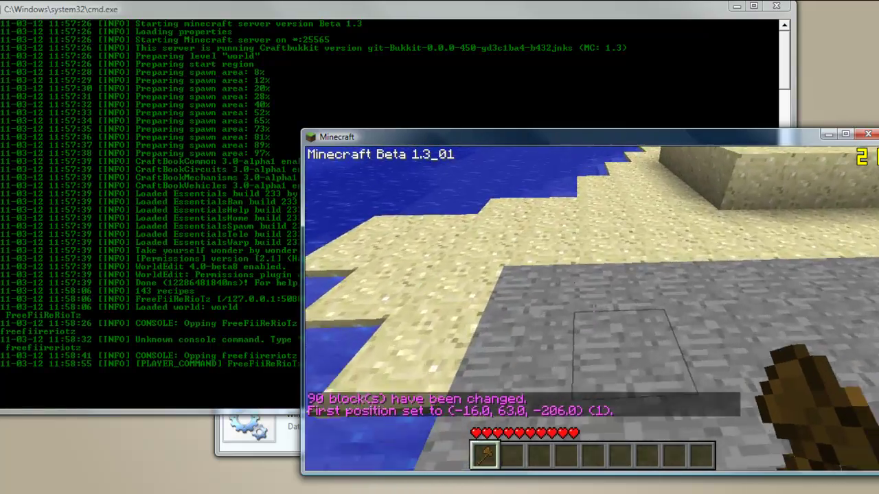
{"action": "type", "text": "/"}
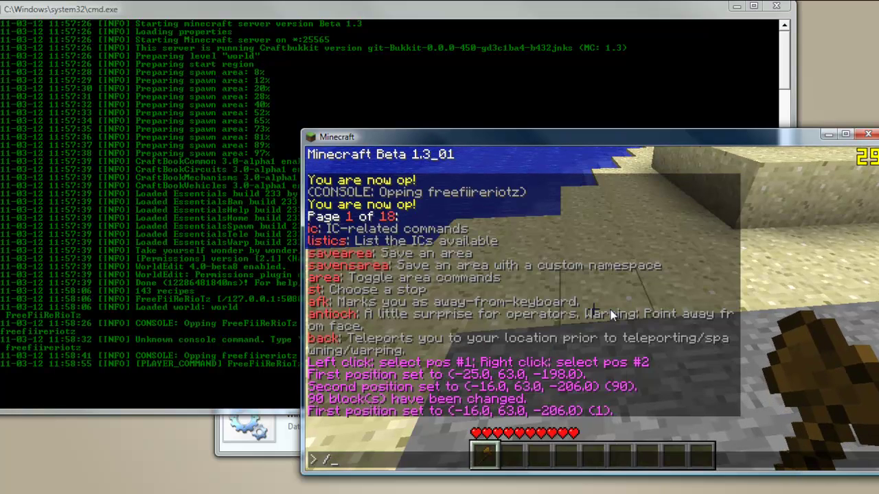
{"action": "type", "text": "i 1"}
Stack a three-block stone column, mark its top as position 2, and run //walls 1.
{"action": "key", "text": "Return"}
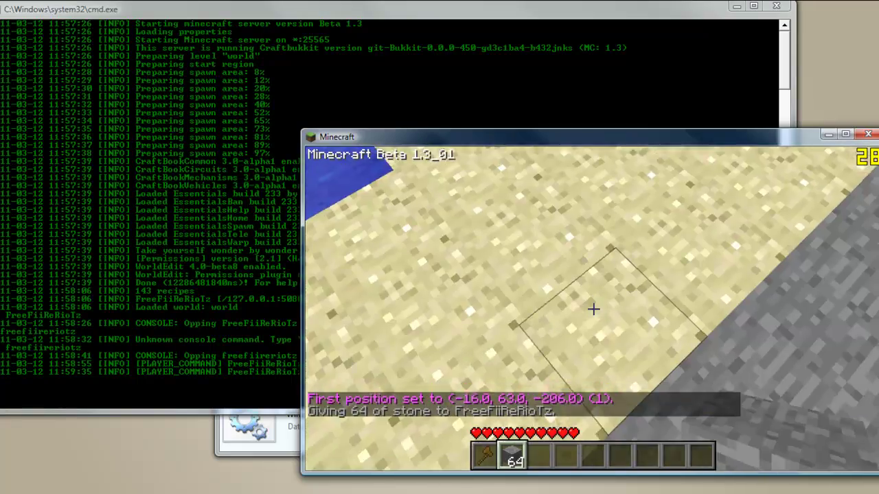
{"action": "right_click", "coordinate": [593, 309]}
{"action": "right_click", "coordinate": [594, 309]}
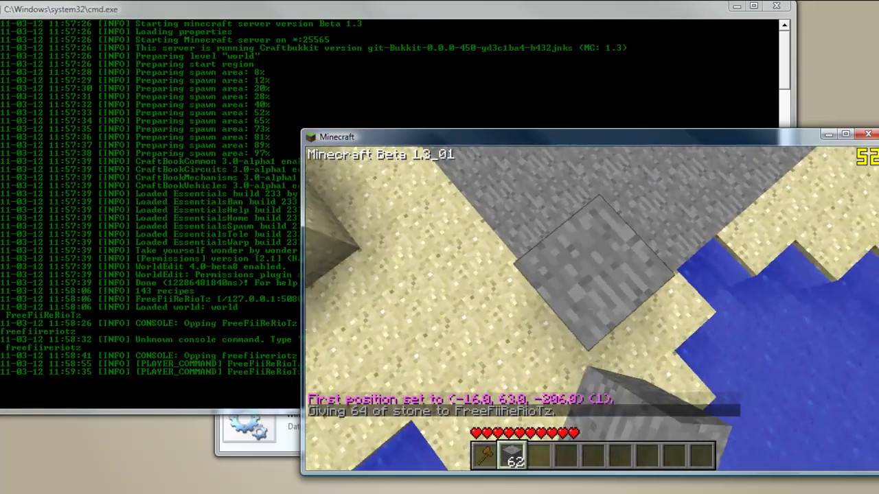
{"action": "right_click", "coordinate": [593, 309]}
{"action": "key", "text": "1"}
{"action": "right_click", "coordinate": [593, 309]}
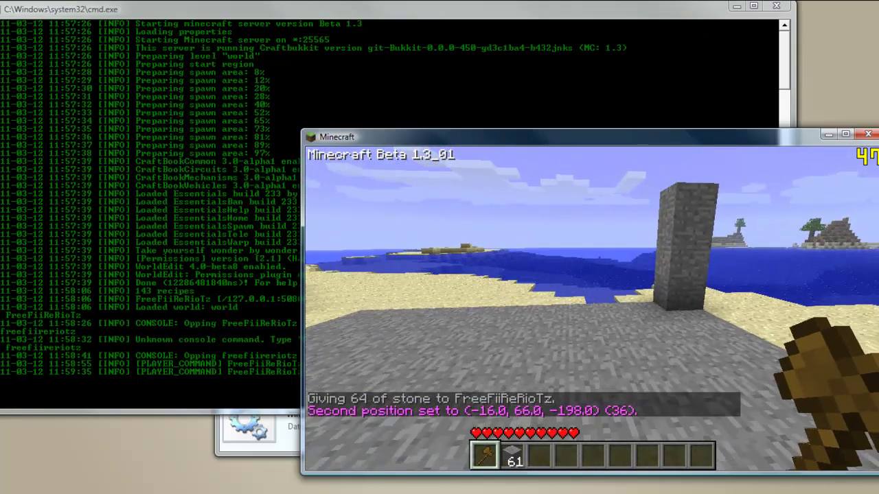
{"action": "type", "text": "t//walls"}
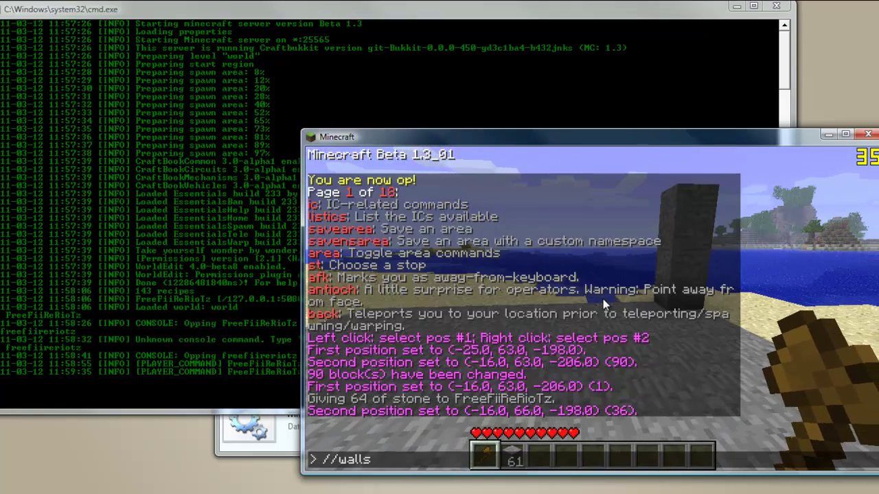
{"action": "type", "text": " 1"}
{"action": "key", "text": "Return"}
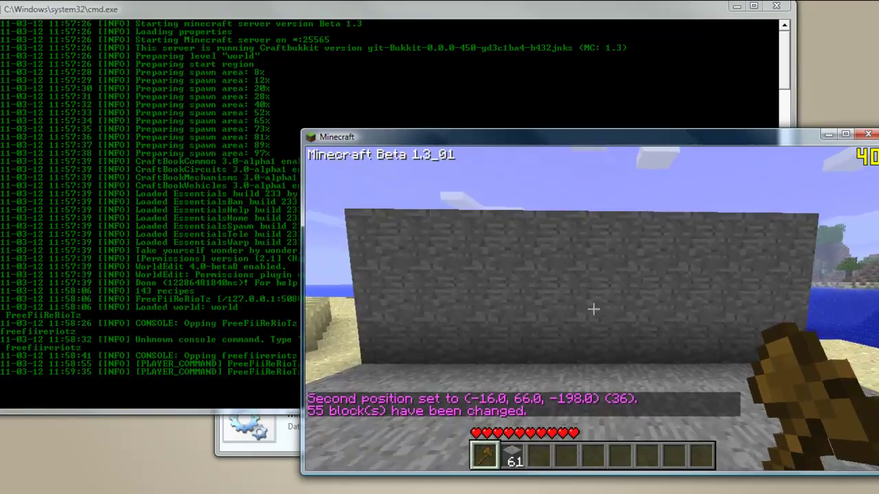
Walk along the new stone wall to inspect it, then pause the game.
{"action": "key", "text": "w"}
{"action": "key", "text": "a"}
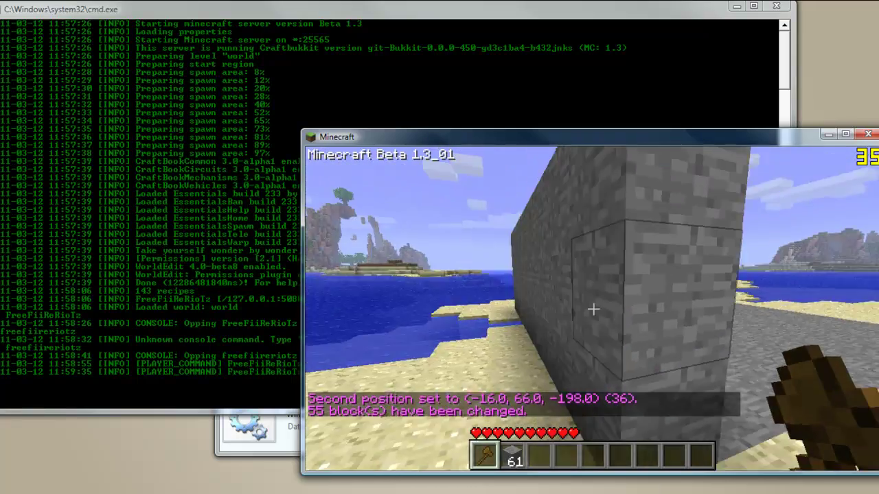
{"action": "key", "text": "w"}
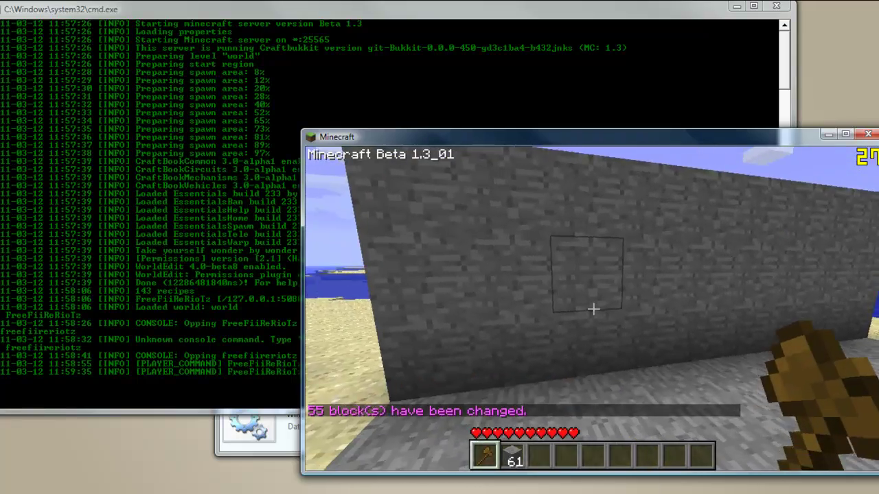
{"action": "key", "text": "Escape"}
{"action": "left_click", "coordinate": [802, 488]}
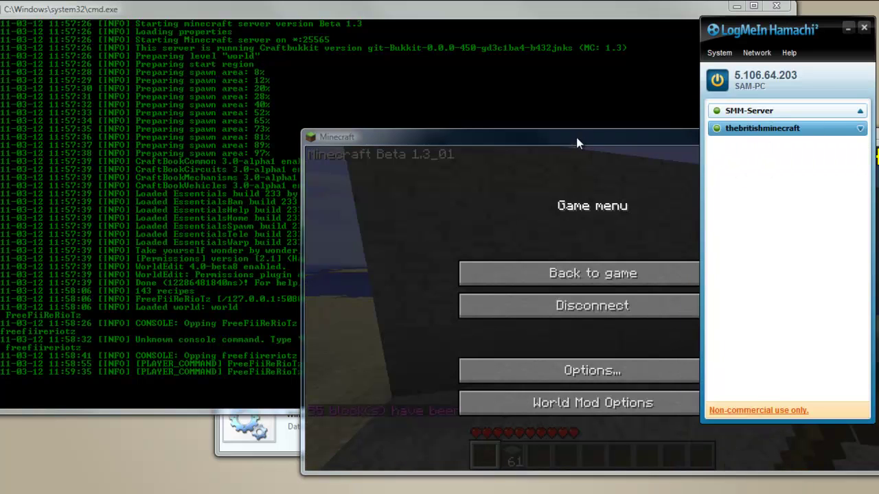
Set a new WorldEdit selection from (-25, 63, -206) to (-16, 66, -206), then pause.
{"action": "left_click_drag", "start_coordinate": [575, 136], "coordinate": [427, 82]}
{"action": "left_click", "coordinate": [451, 214]}
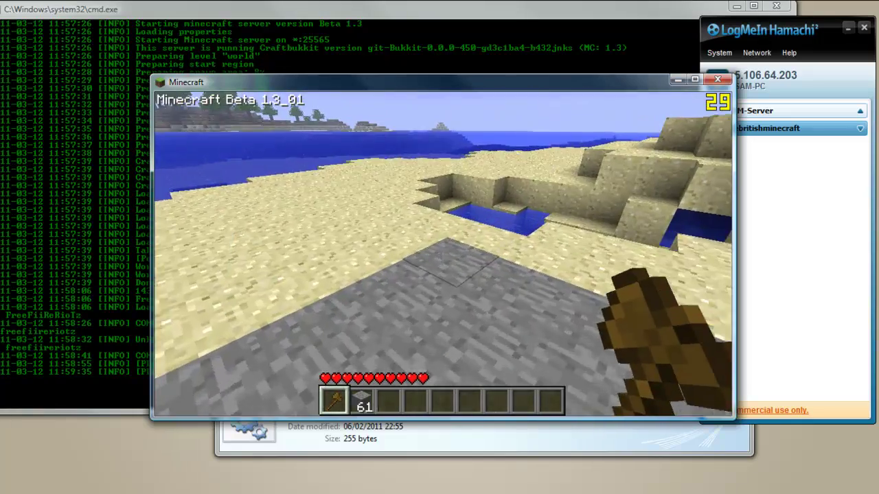
{"action": "right_click", "coordinate": [443, 254]}
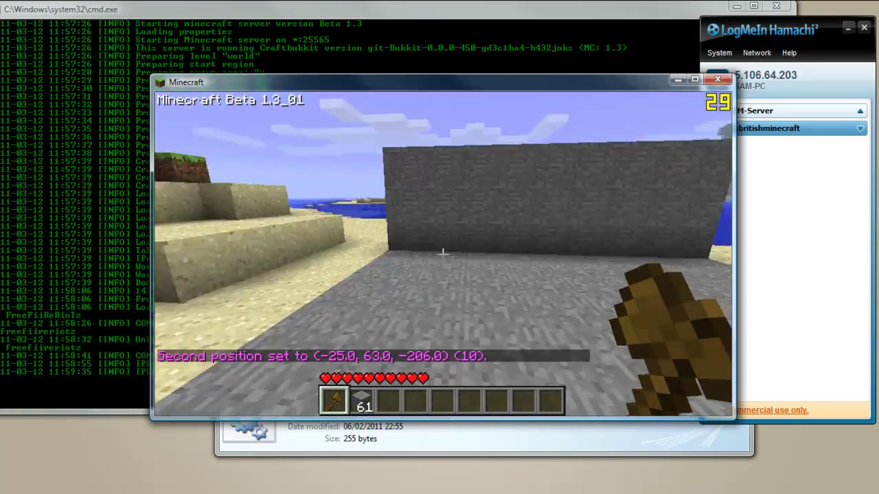
{"action": "left_click", "coordinate": [443, 254]}
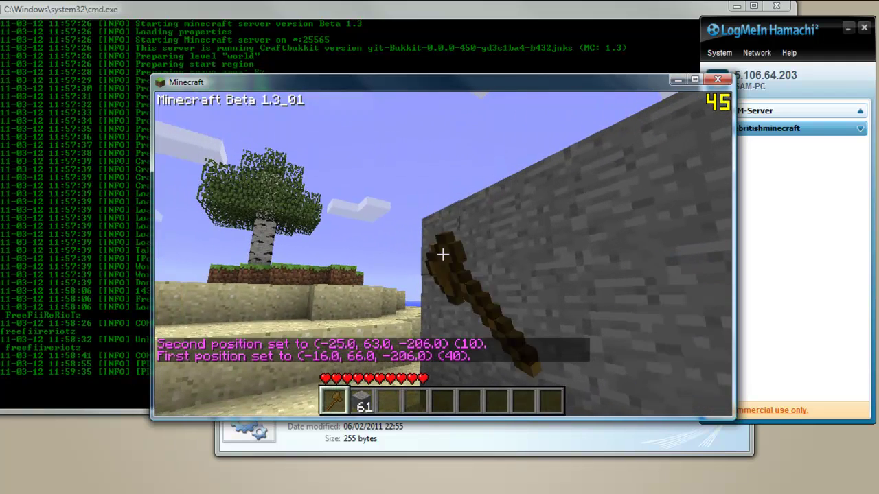
{"action": "key", "text": "t"}
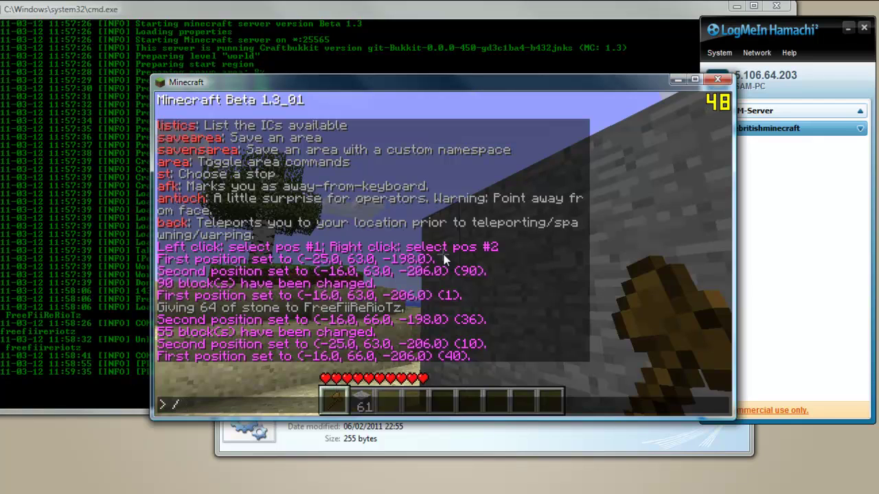
{"action": "key", "text": "Escape"}
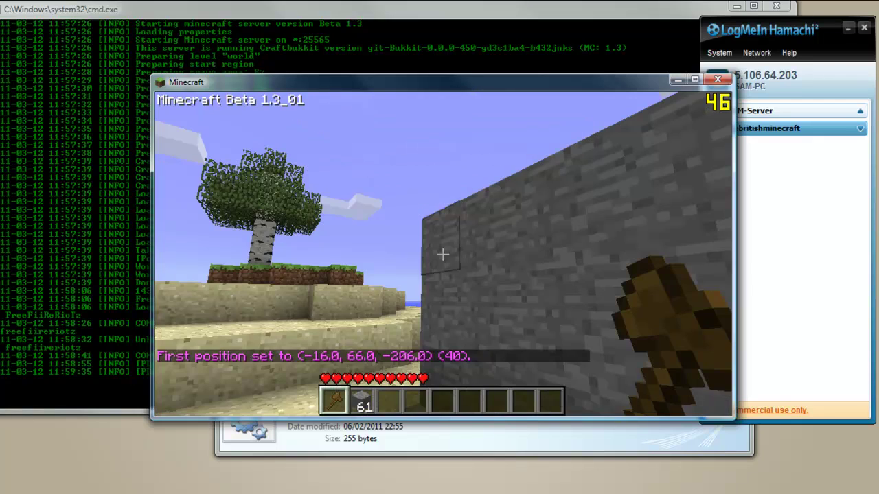
{"action": "key", "text": "Escape"}
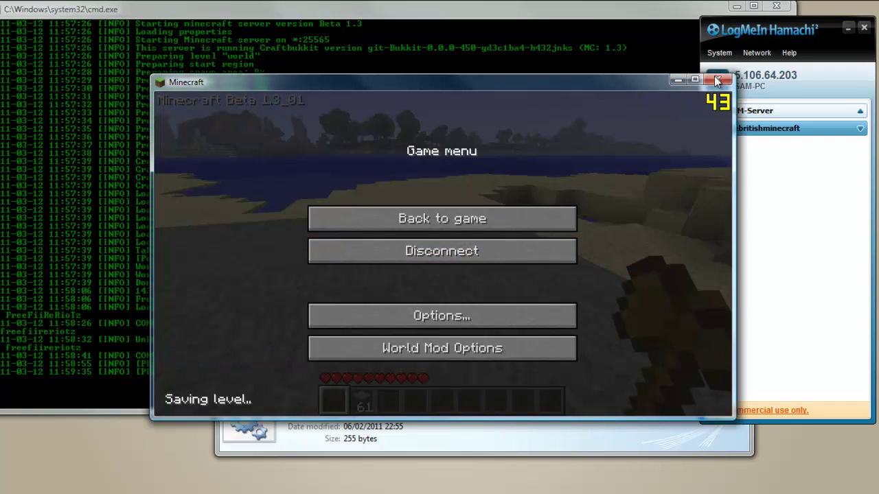
Close Minecraft, the server console and the Bukkit - Minecraft folder, then select the desktop shortcuts.
{"action": "left_click", "coordinate": [718, 79]}
{"action": "left_click_drag", "start_coordinate": [762, 41], "coordinate": [776, 111]}
{"action": "left_click", "coordinate": [623, 118]}
{"action": "left_click", "coordinate": [776, 6]}
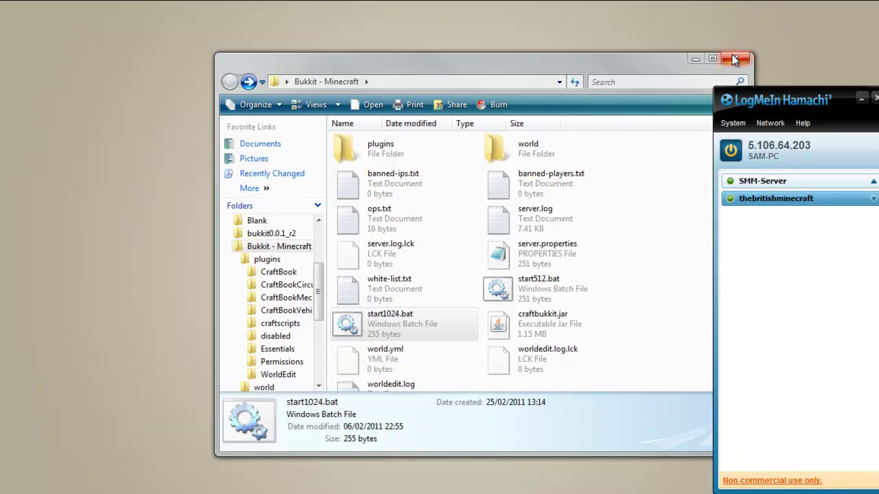
{"action": "left_click", "coordinate": [734, 60]}
{"action": "left_click_drag", "start_coordinate": [572, 127], "coordinate": [387, 215]}
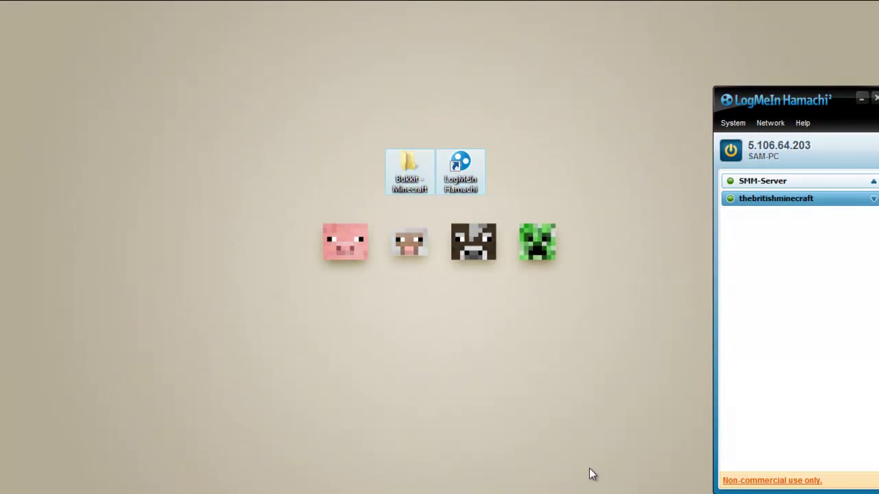
{"action": "left_click_drag", "start_coordinate": [580, 122], "coordinate": [343, 257]}
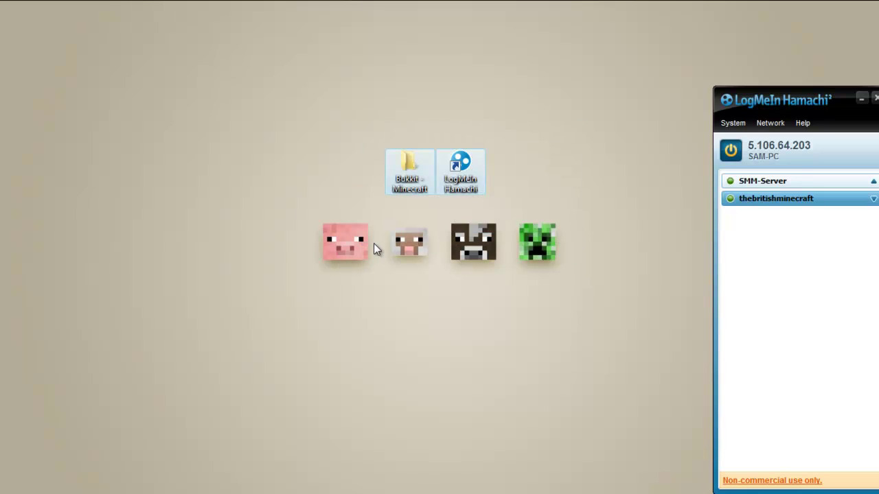